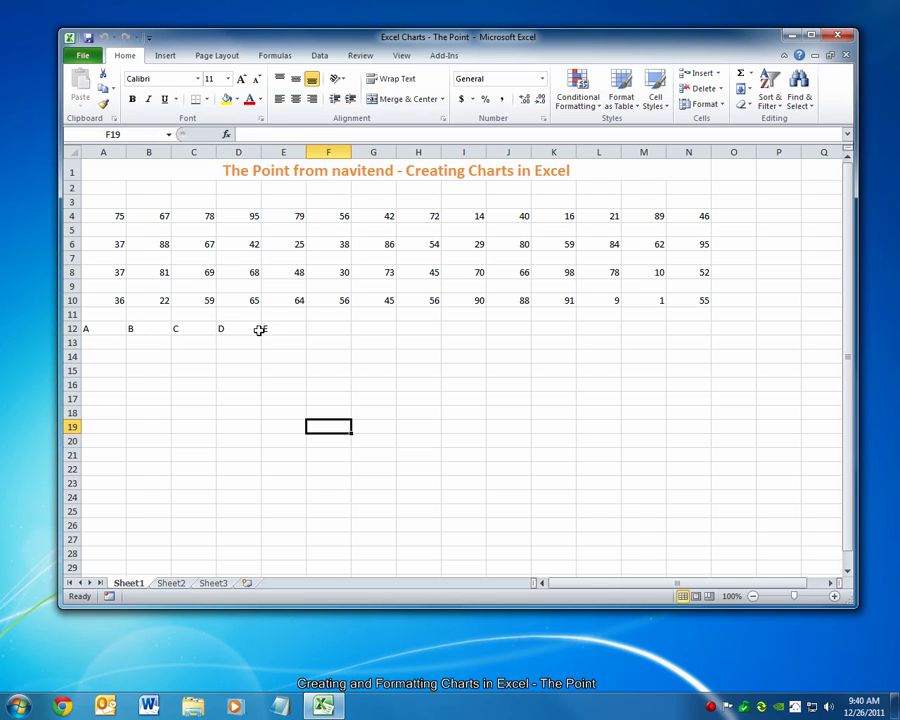
Enter the letters F, G, H, I and J into cells F12 through J12.
{"action": "left_click", "coordinate": [317, 326]}
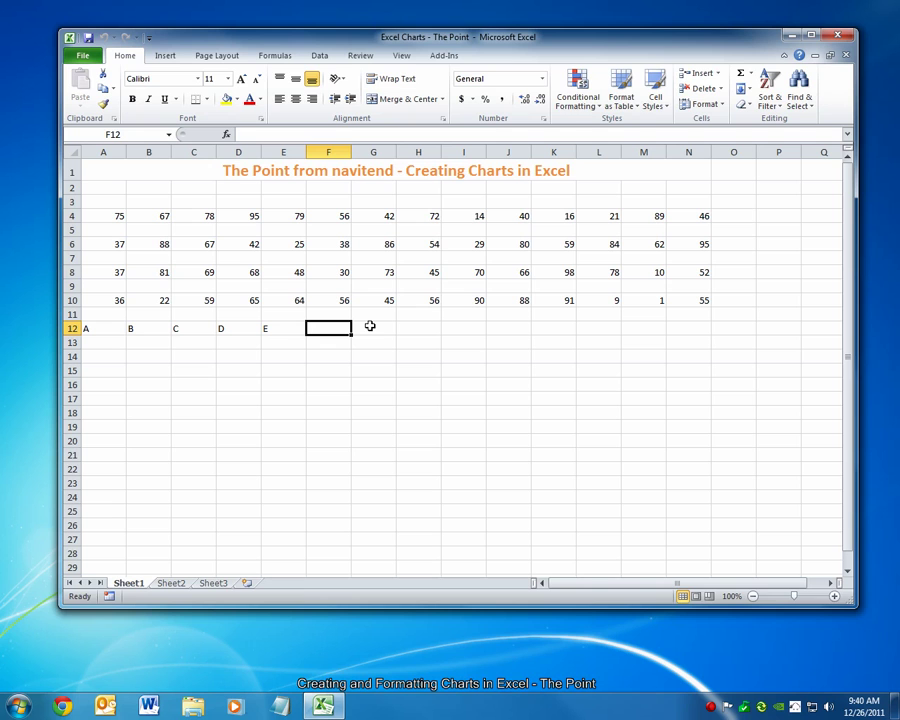
{"action": "type", "text": "F"}
{"action": "key", "text": "Tab"}
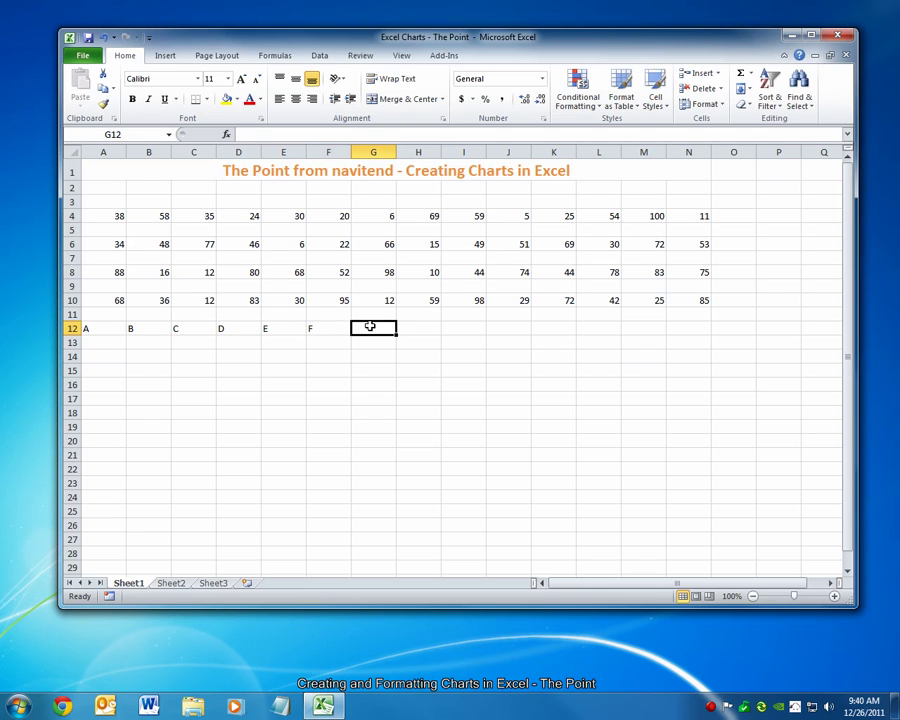
{"action": "type", "text": "G"}
{"action": "key", "text": "Tab"}
{"action": "type", "text": "H"}
{"action": "key", "text": "Tab"}
{"action": "type", "text": "I"}
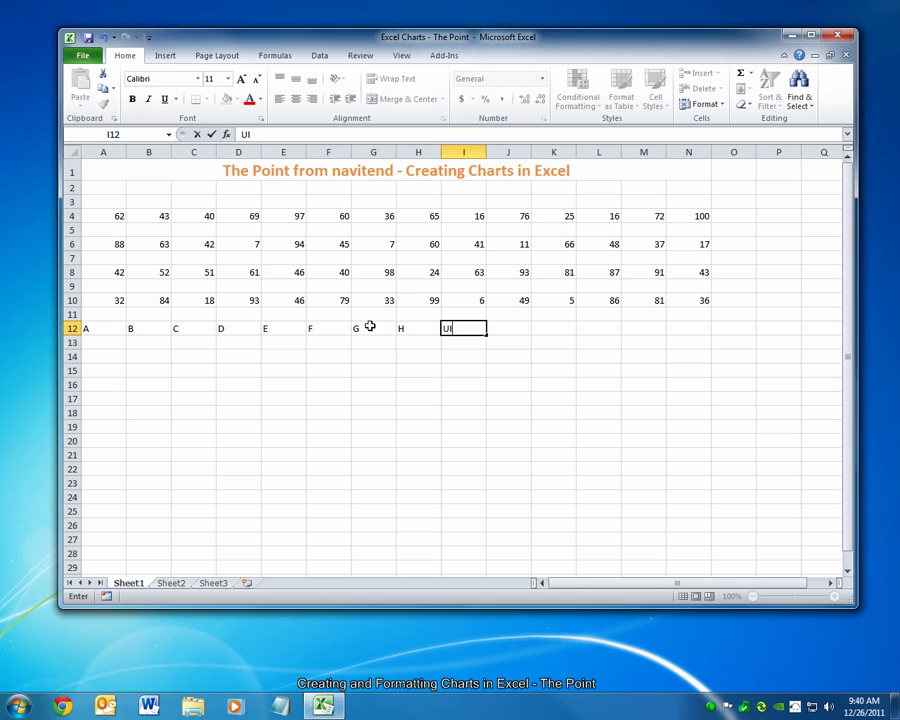
{"action": "key", "text": "Tab"}
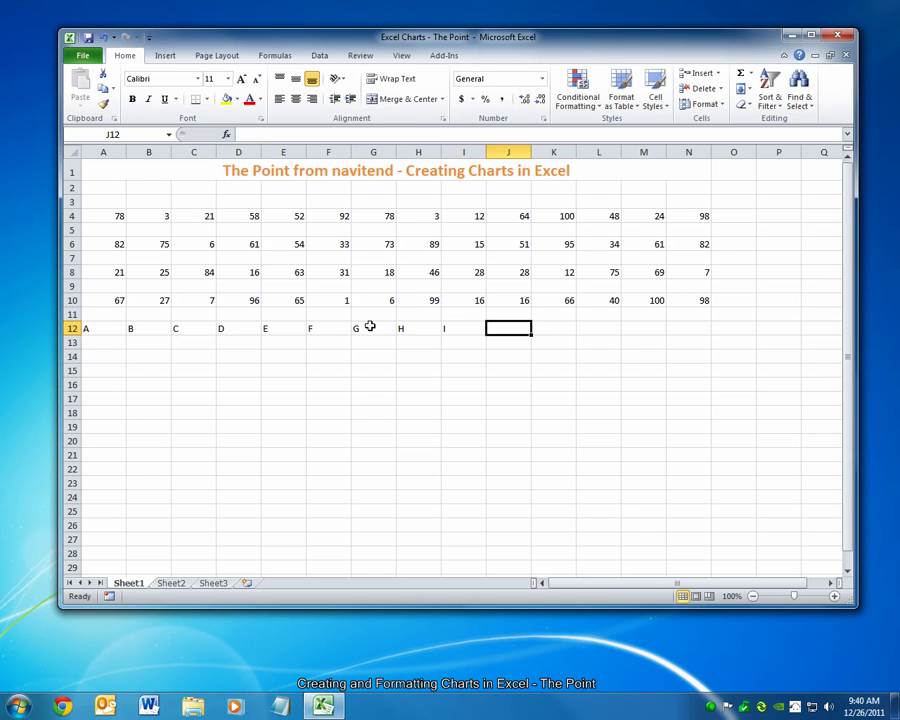
{"action": "type", "text": "J"}
{"action": "key", "text": "Down"}
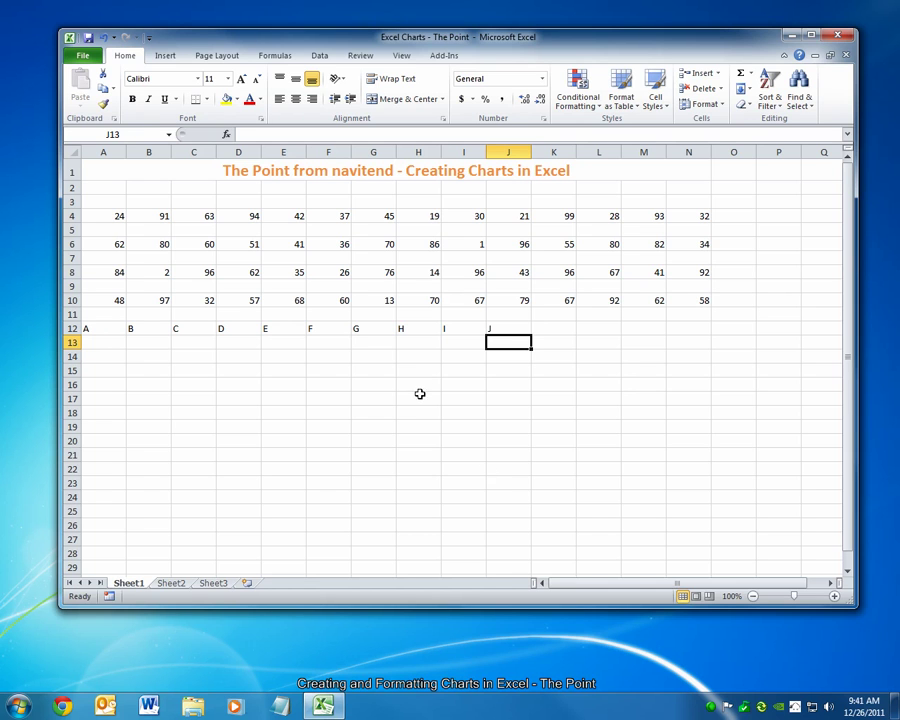
Insert an empty clustered column chart and drag it below the data, around rows 14–28.
{"action": "left_click", "coordinate": [407, 426]}
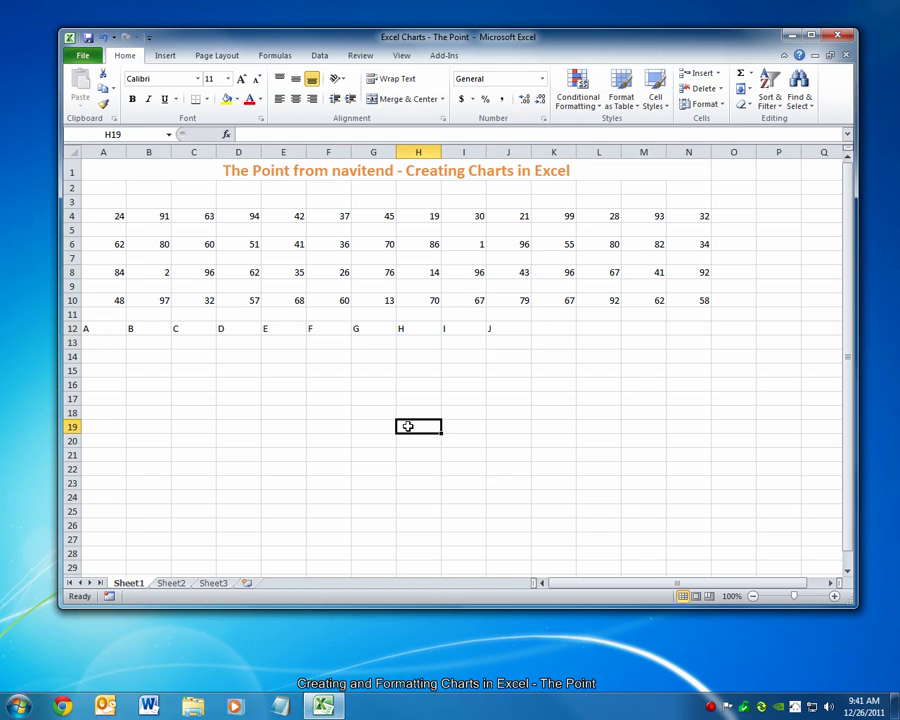
{"action": "left_click", "coordinate": [166, 56]}
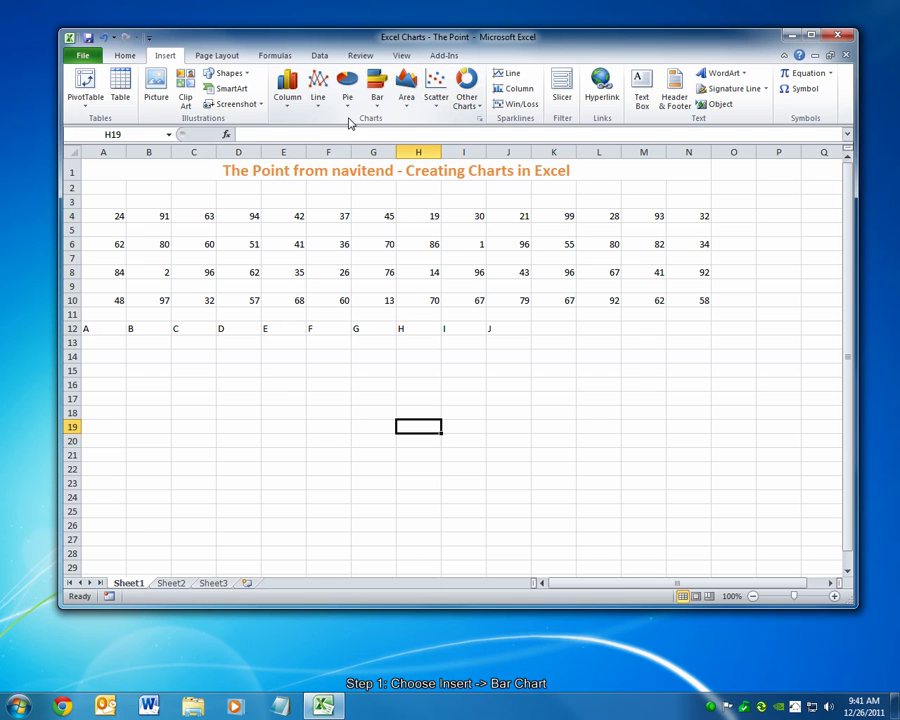
{"action": "left_click", "coordinate": [287, 92]}
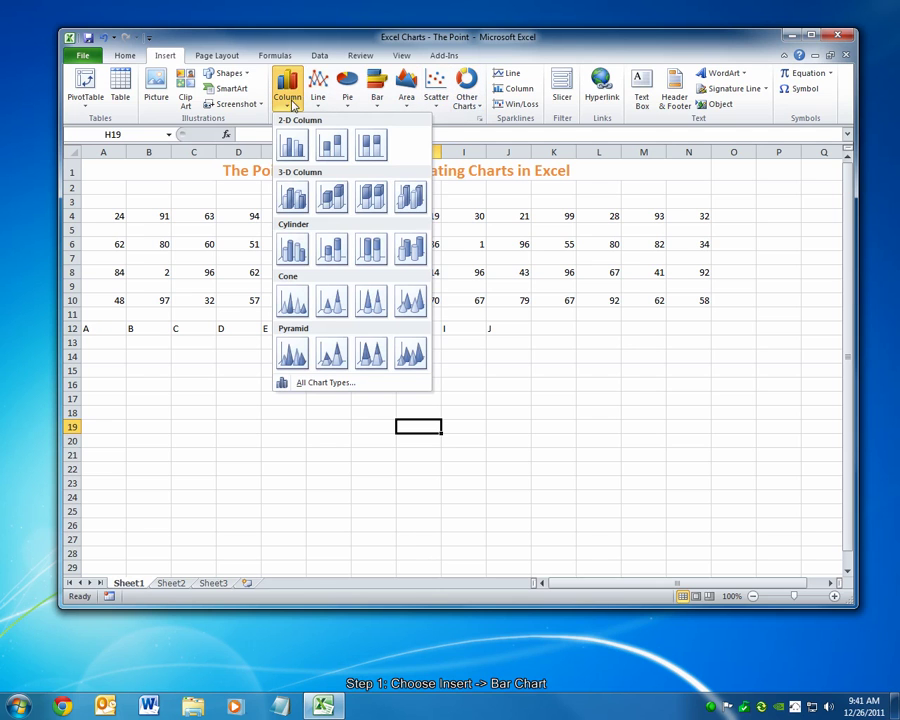
{"action": "left_click", "coordinate": [291, 147]}
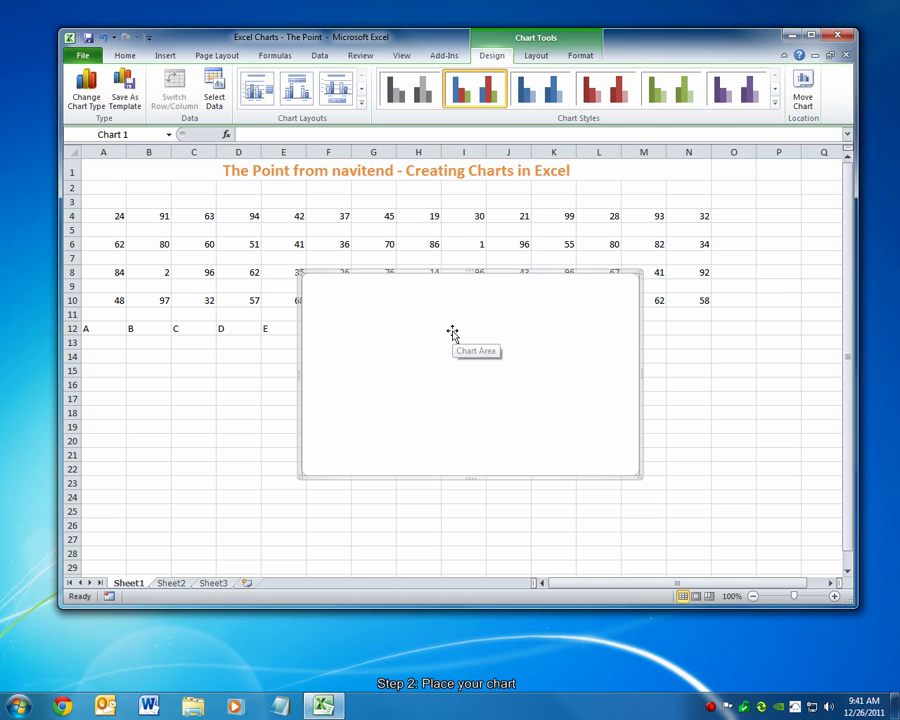
{"action": "left_click_drag", "start_coordinate": [453, 331], "coordinate": [366, 422]}
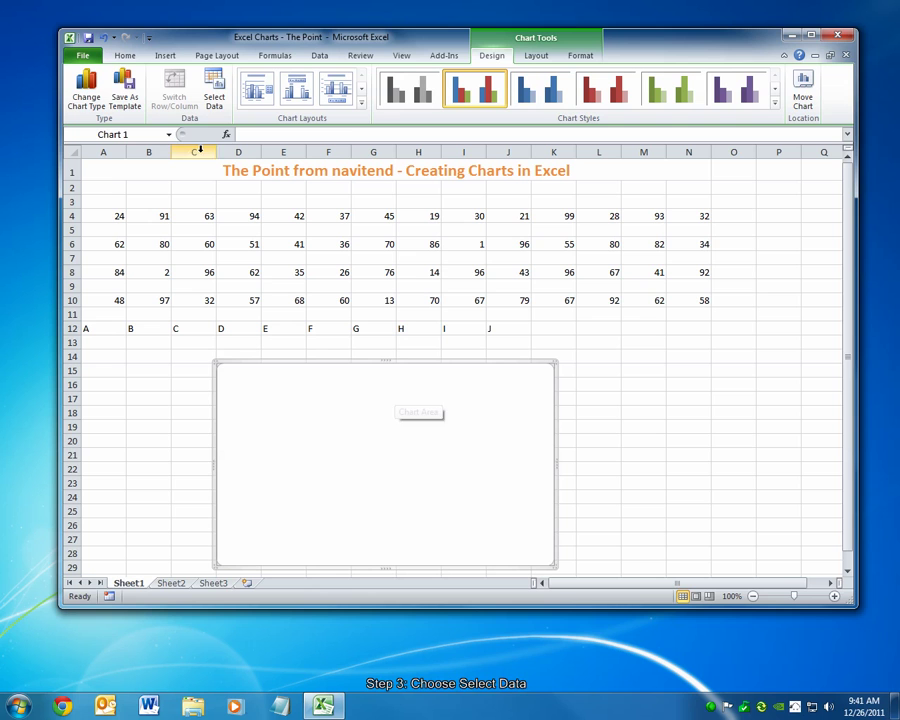
Open Select Data for the chart, move the dialog lower, and collapse it to the Chart data range field.
{"action": "left_click", "coordinate": [212, 97]}
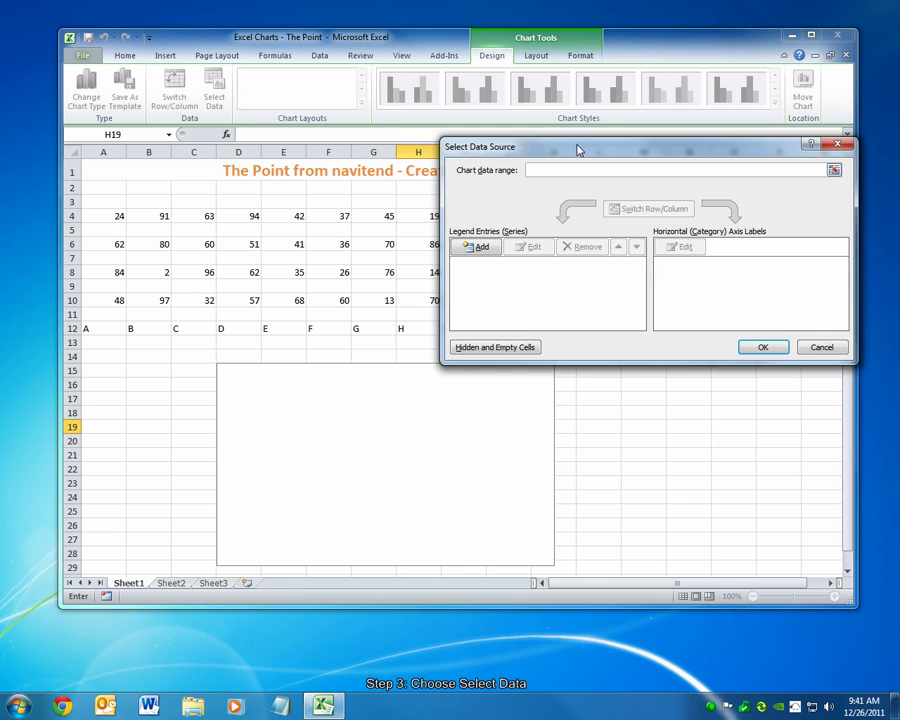
{"action": "left_click_drag", "start_coordinate": [578, 148], "coordinate": [590, 268]}
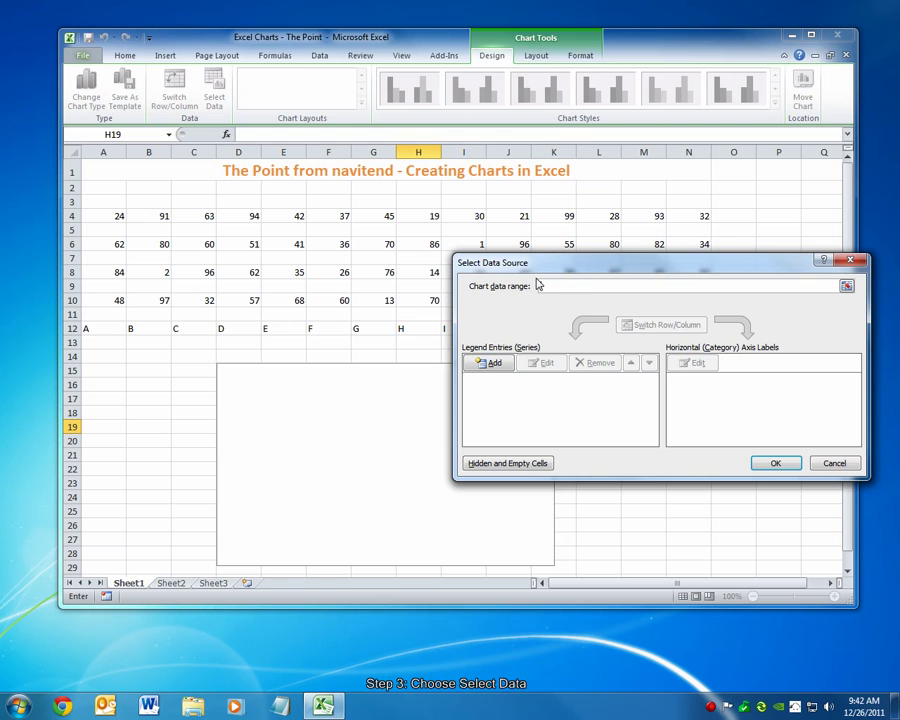
{"action": "left_click_drag", "start_coordinate": [556, 269], "coordinate": [558, 346]}
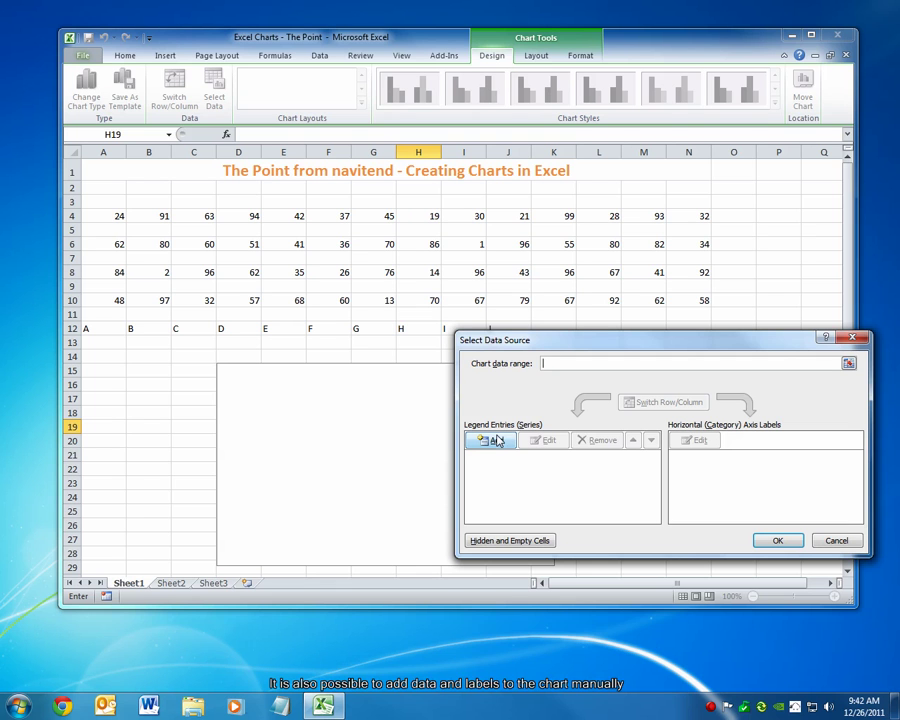
{"action": "left_click_drag", "start_coordinate": [556, 342], "coordinate": [587, 426]}
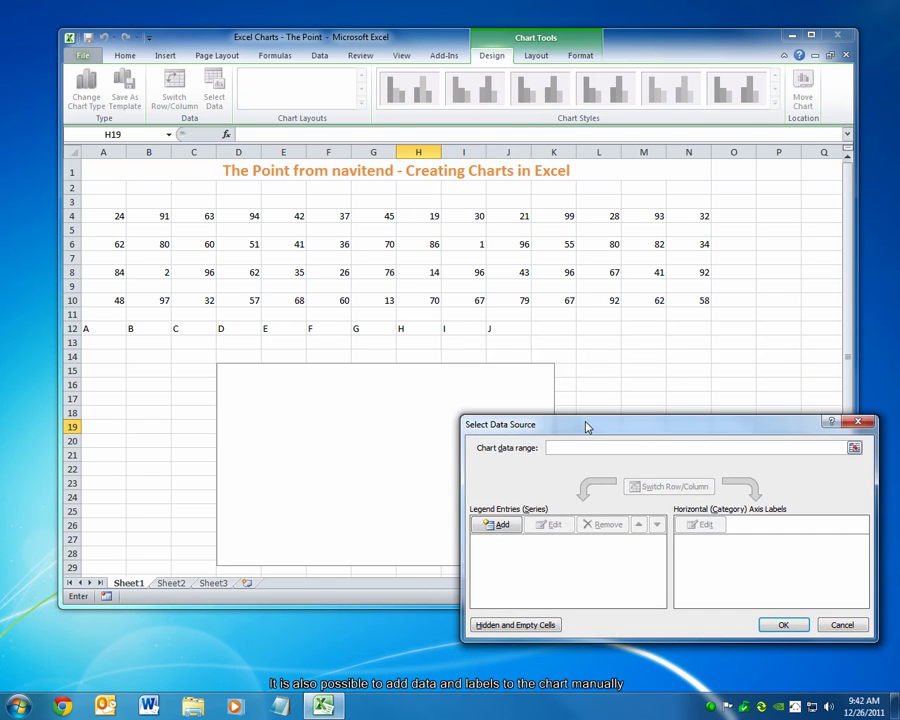
{"action": "left_click", "coordinate": [855, 449]}
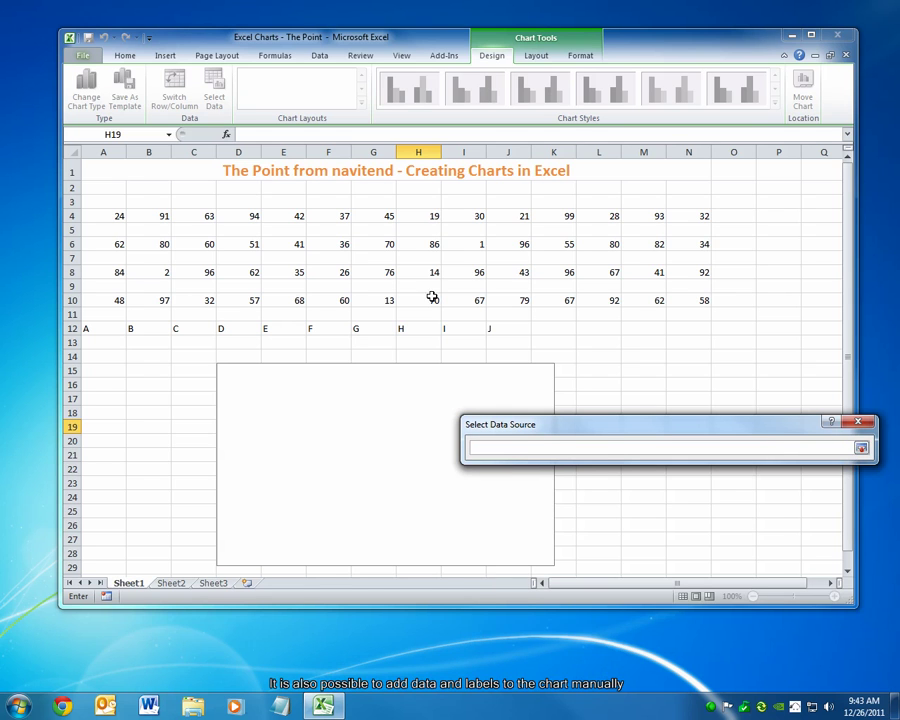
Pick A4:N4 as the chart data range, restore the dialog, and reposition it.
{"action": "left_click_drag", "start_coordinate": [120, 217], "coordinate": [690, 216]}
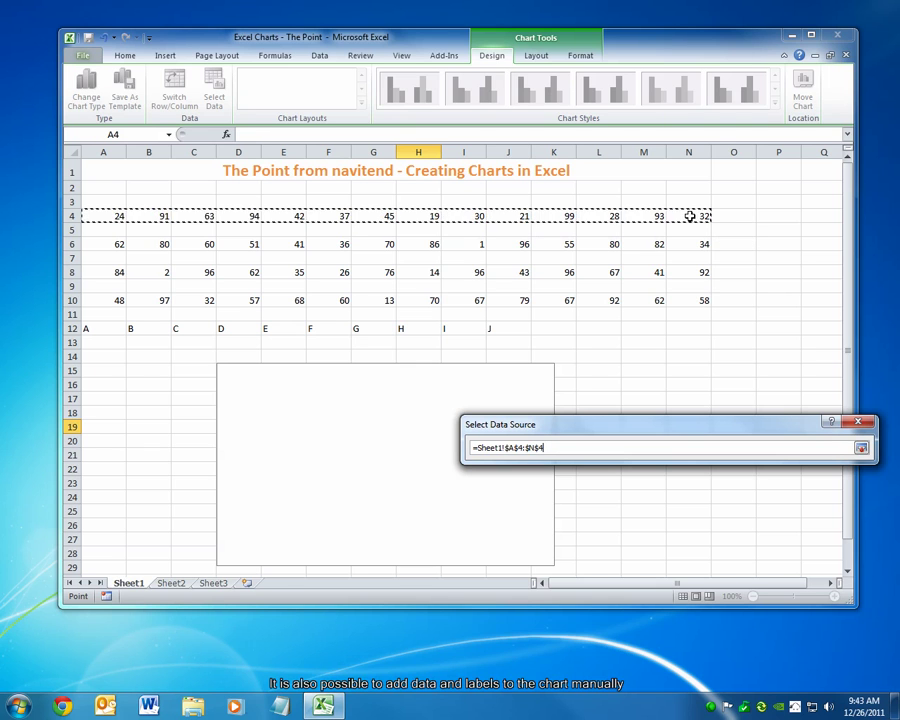
{"action": "left_click", "coordinate": [861, 448]}
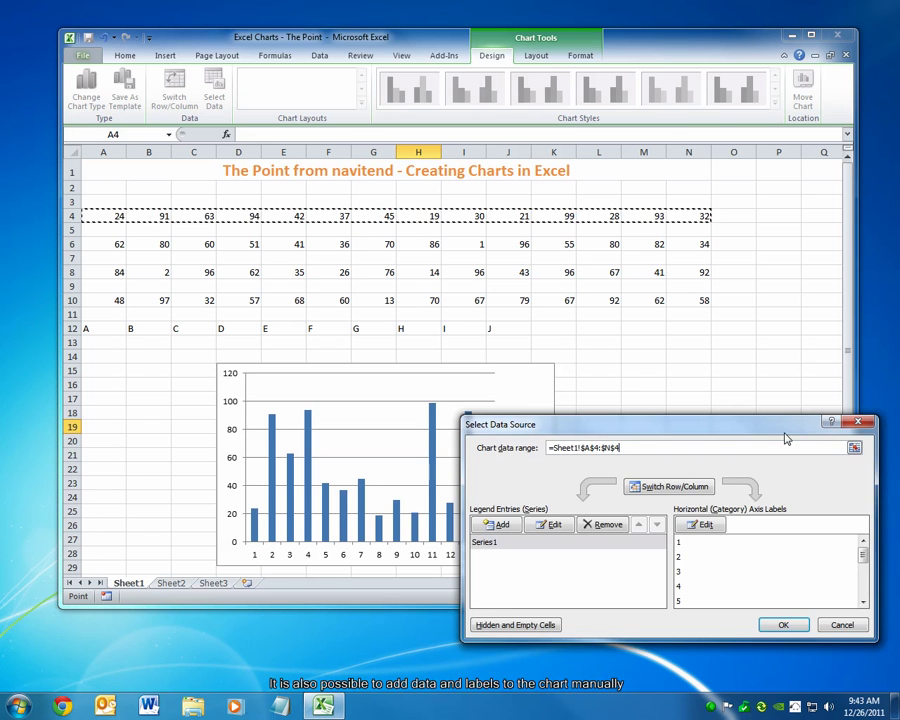
{"action": "left_click_drag", "start_coordinate": [786, 438], "coordinate": [883, 425]}
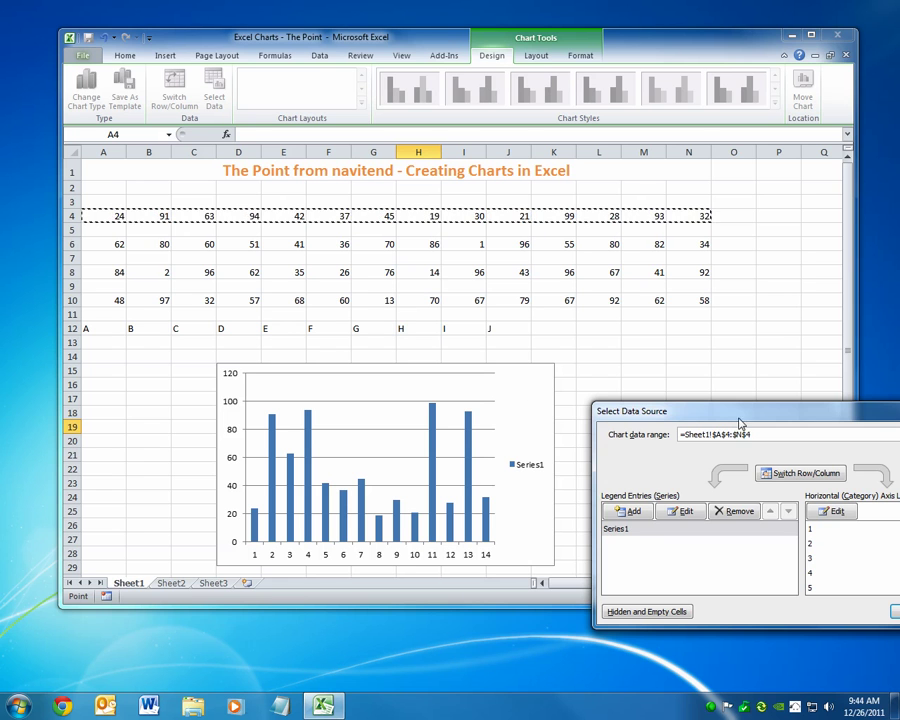
{"action": "left_click_drag", "start_coordinate": [755, 412], "coordinate": [515, 385]}
Close and reopen Select Data, then add a new series to the chart.
{"action": "left_click", "coordinate": [688, 577]}
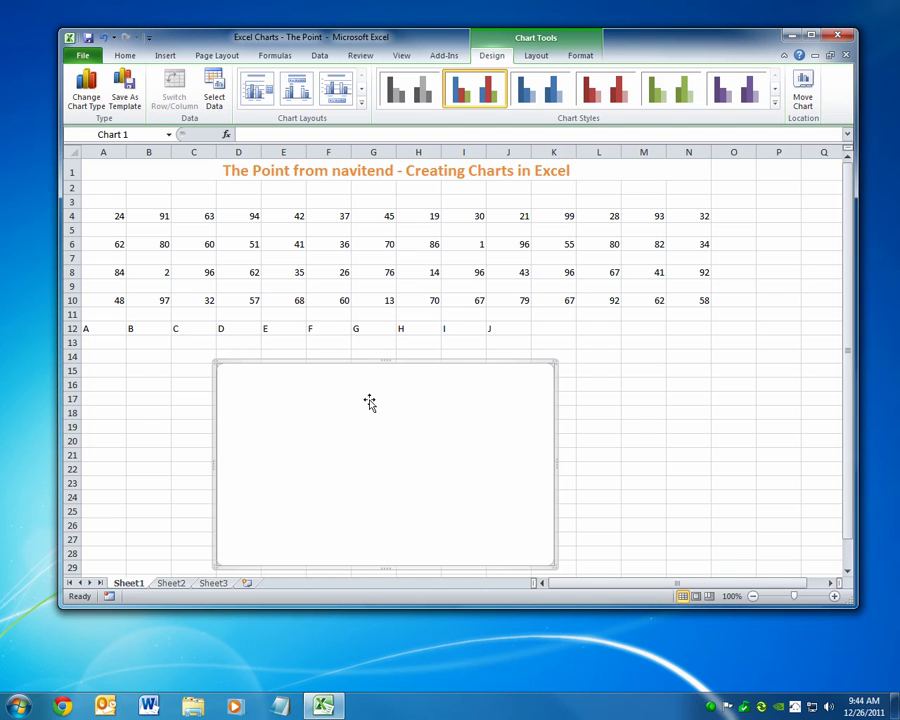
{"action": "left_click", "coordinate": [214, 94]}
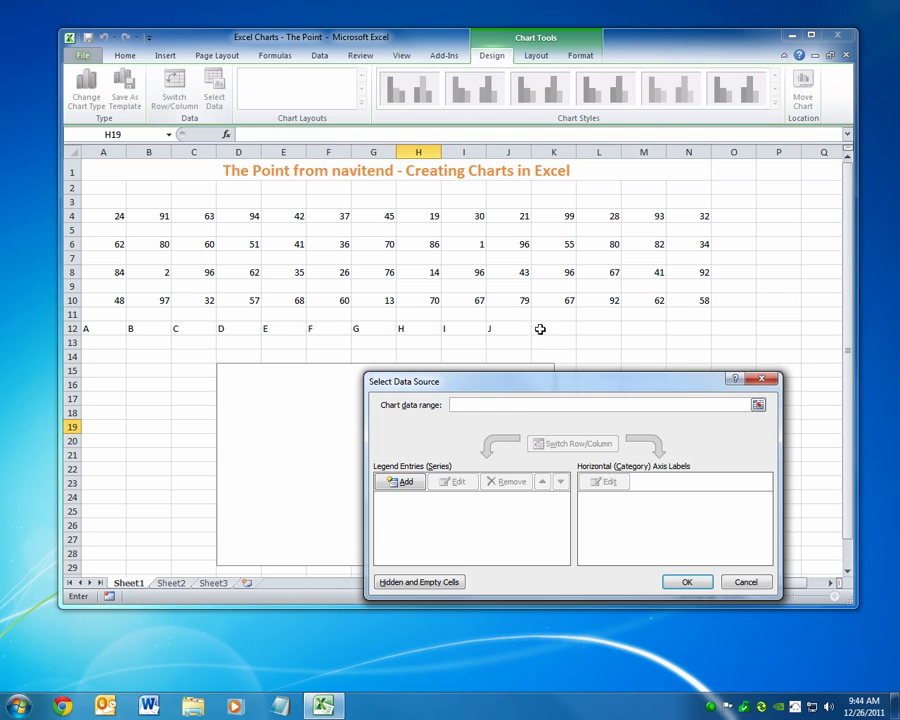
{"action": "left_click_drag", "start_coordinate": [524, 392], "coordinate": [633, 402]}
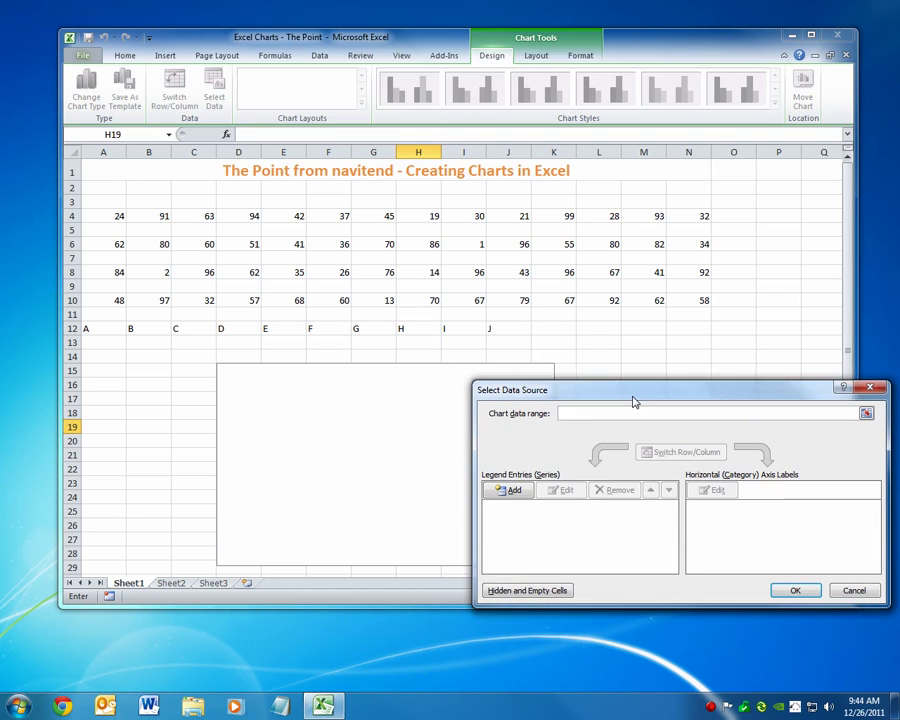
{"action": "left_click", "coordinate": [515, 494]}
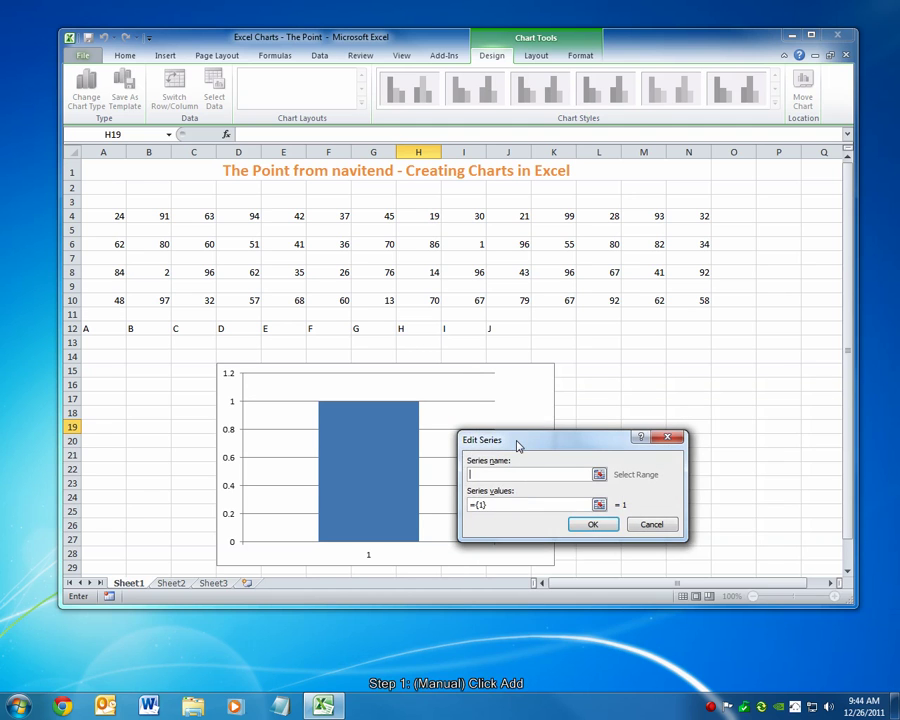
{"action": "left_click_drag", "start_coordinate": [518, 446], "coordinate": [673, 451]}
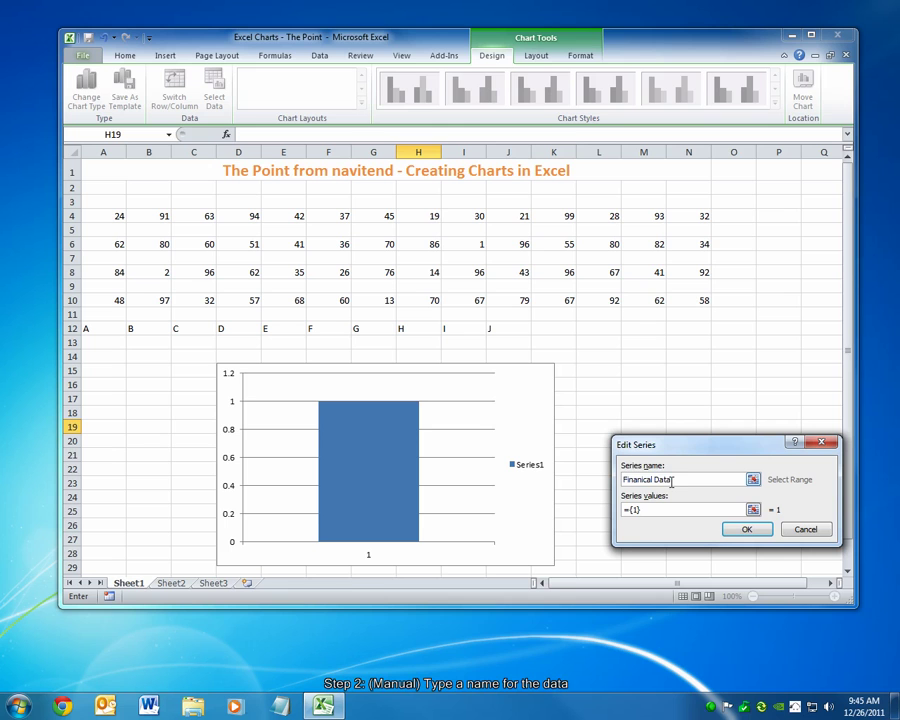
Name the series 'Financial Data' and clear the ={1} placeholder from Series values.
{"action": "left_click_drag", "start_coordinate": [690, 482], "coordinate": [590, 472]}
{"action": "type", "text": "Fi"}
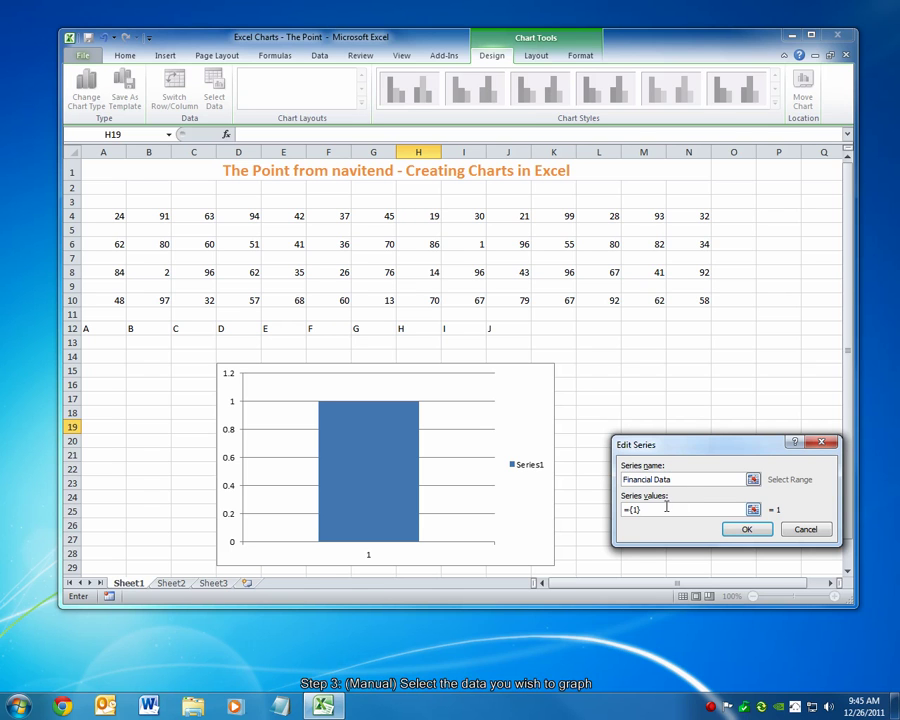
{"action": "left_click_drag", "start_coordinate": [661, 510], "coordinate": [620, 512]}
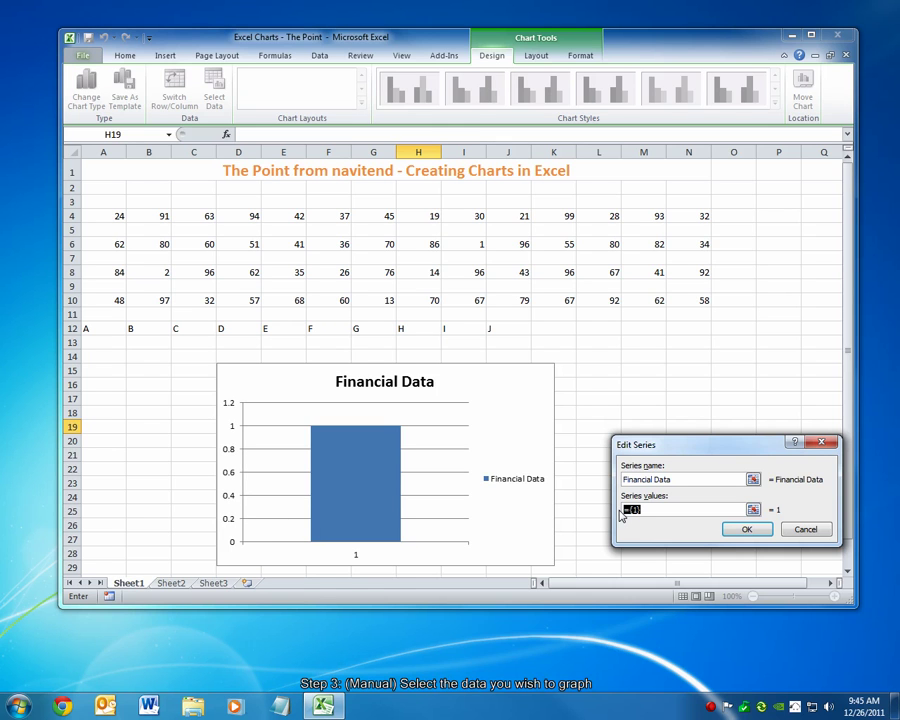
{"action": "key", "text": "BackSpace"}
Set the Financial Data series values to A4:J4 and confirm the series.
{"action": "left_click", "coordinate": [753, 510]}
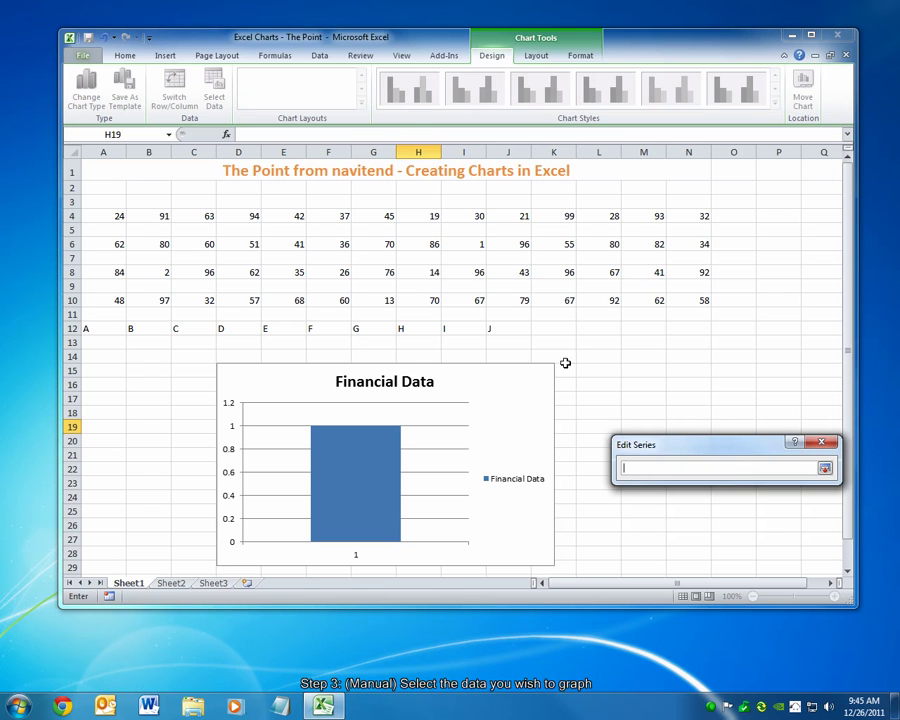
{"action": "left_click_drag", "start_coordinate": [102, 215], "coordinate": [496, 215]}
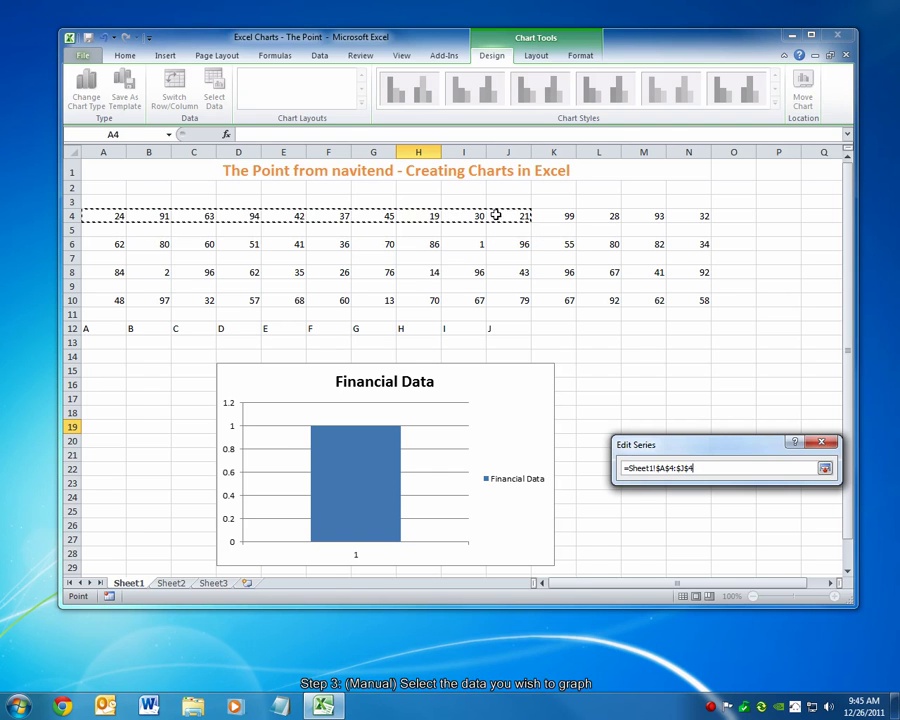
{"action": "left_click", "coordinate": [825, 469]}
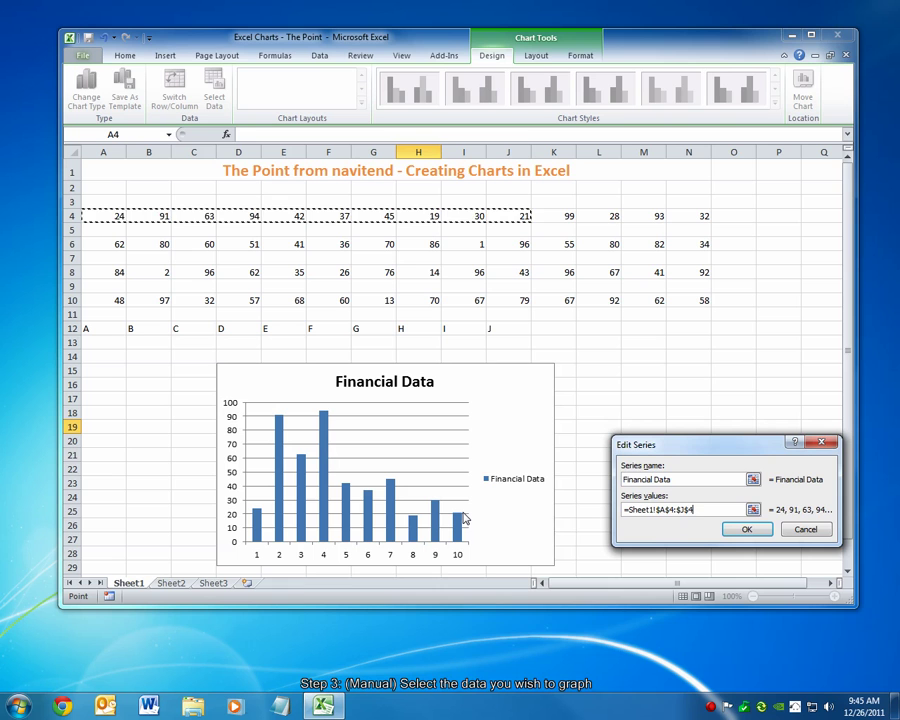
{"action": "left_click", "coordinate": [748, 530]}
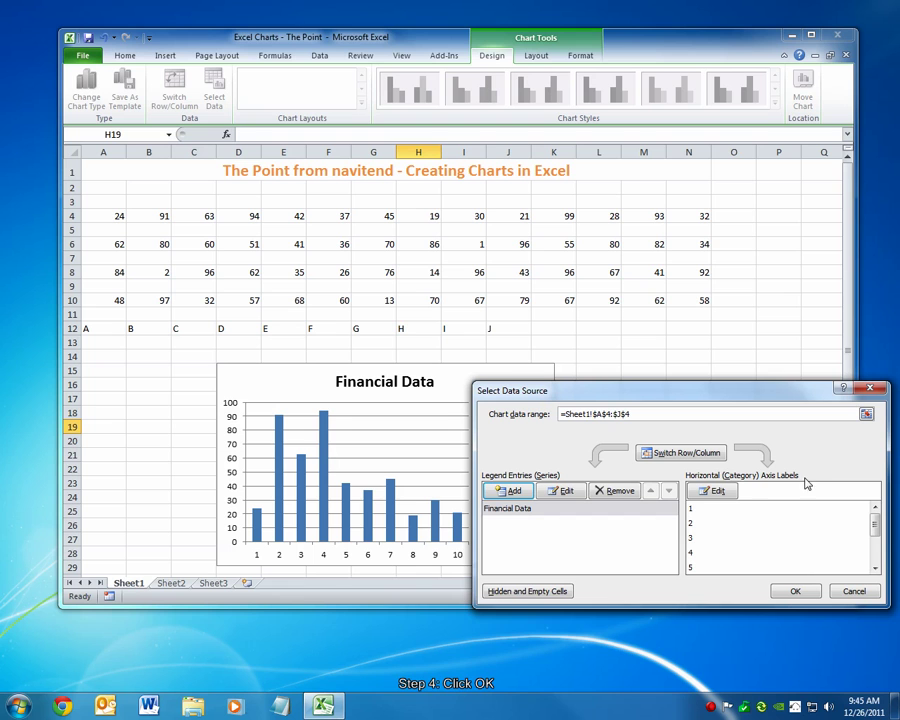
Use the row 12 letters A12:J12 as the horizontal axis labels and apply them.
{"action": "left_click", "coordinate": [718, 490]}
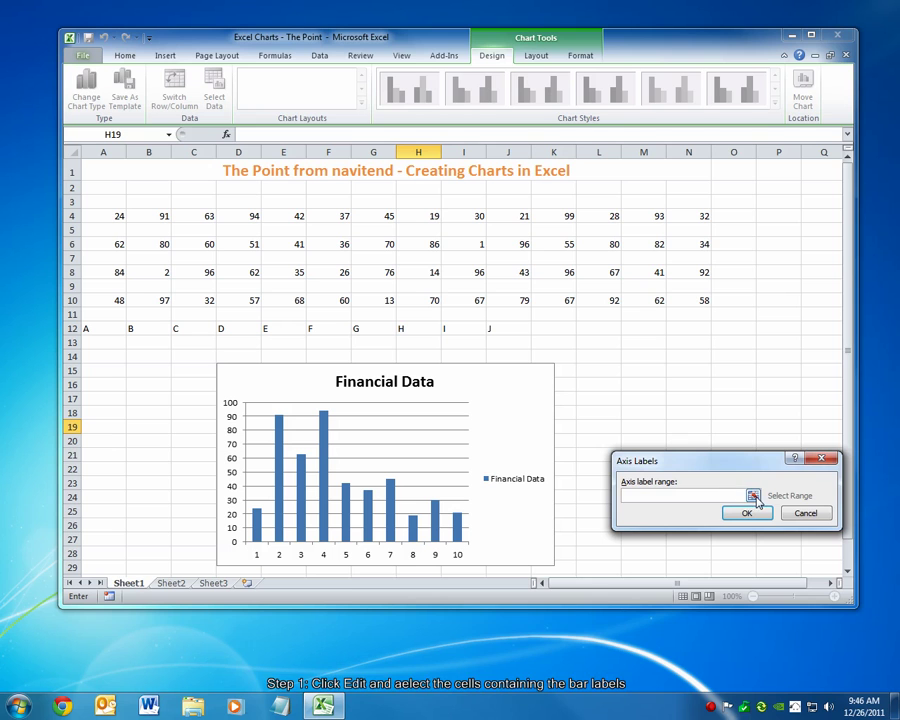
{"action": "left_click", "coordinate": [753, 496]}
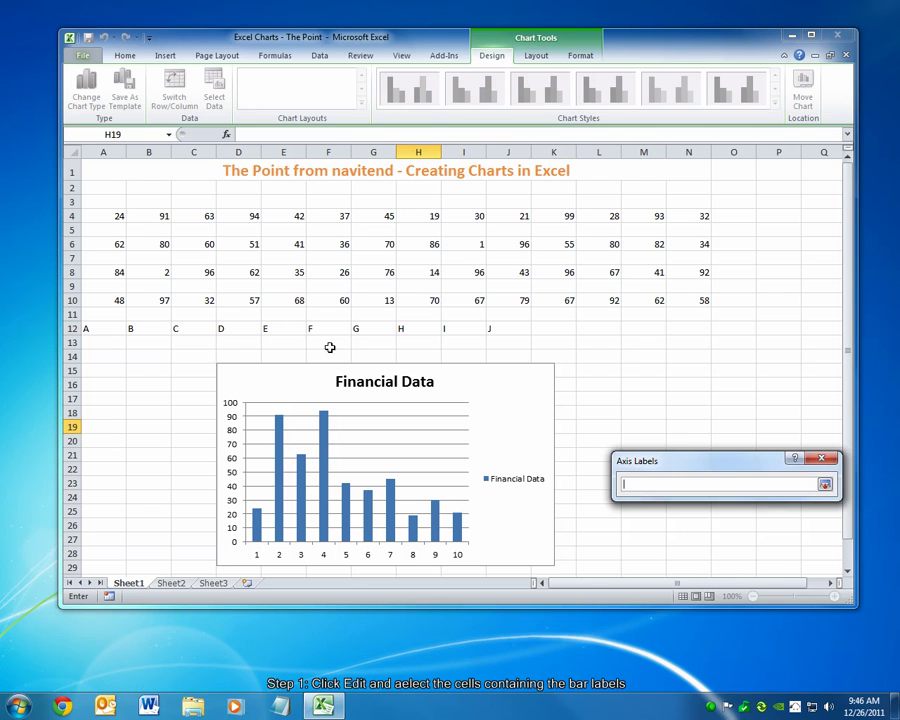
{"action": "left_click_drag", "start_coordinate": [88, 330], "coordinate": [506, 330]}
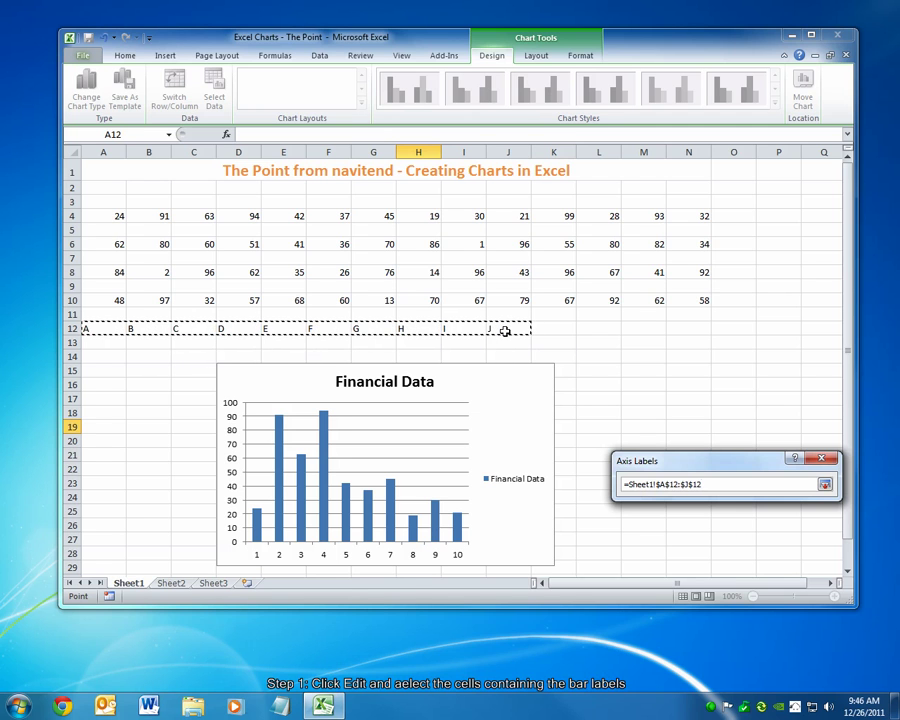
{"action": "left_click", "coordinate": [825, 484]}
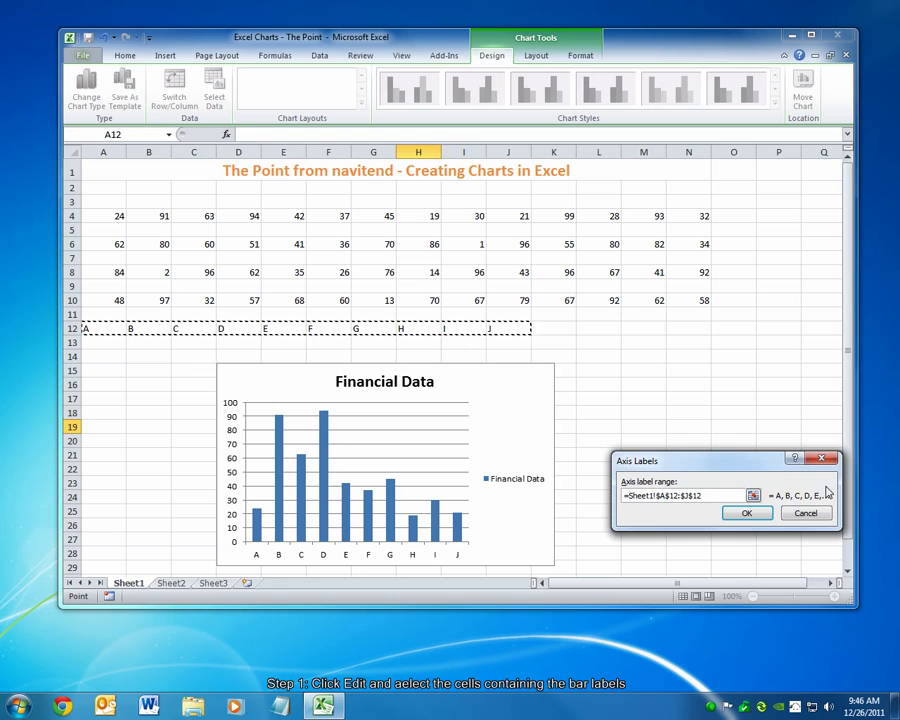
{"action": "left_click", "coordinate": [746, 512]}
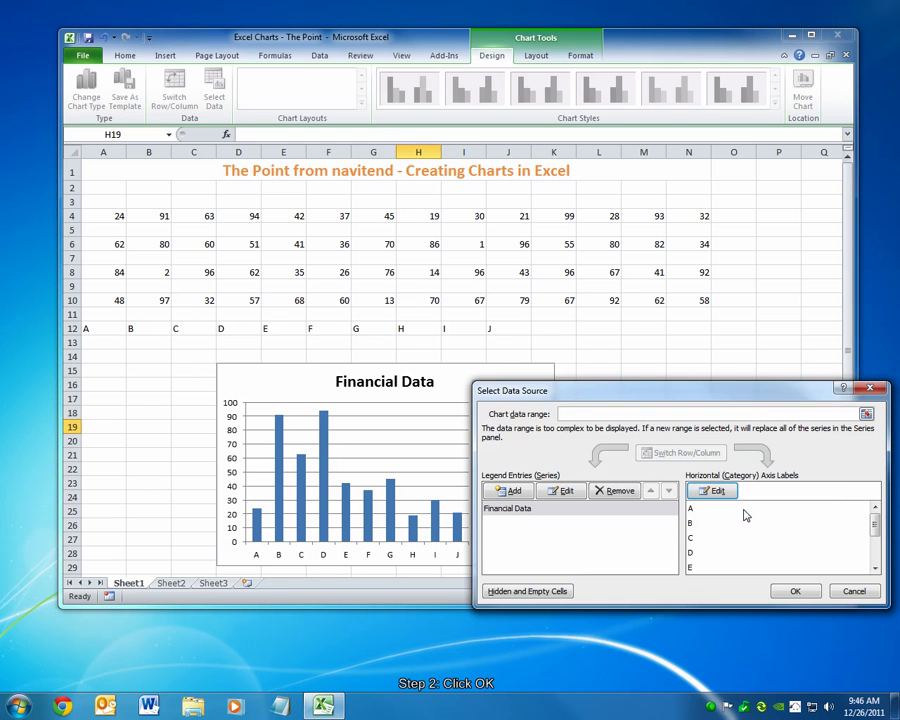
{"action": "left_click_drag", "start_coordinate": [585, 392], "coordinate": [738, 392]}
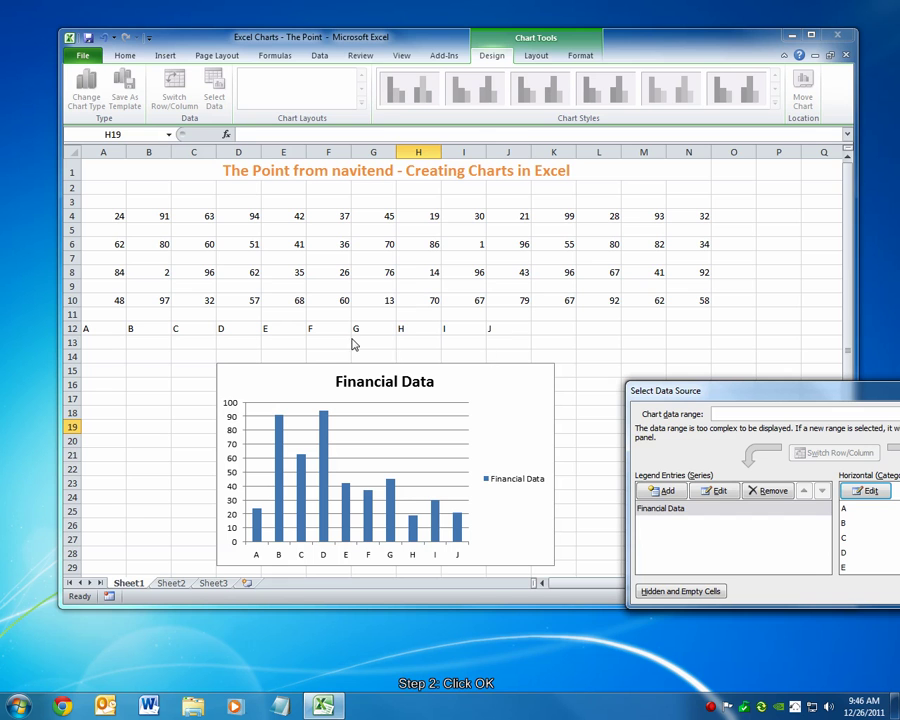
{"action": "left_click_drag", "start_coordinate": [730, 390], "coordinate": [540, 344]}
{"action": "left_click", "coordinate": [757, 570]}
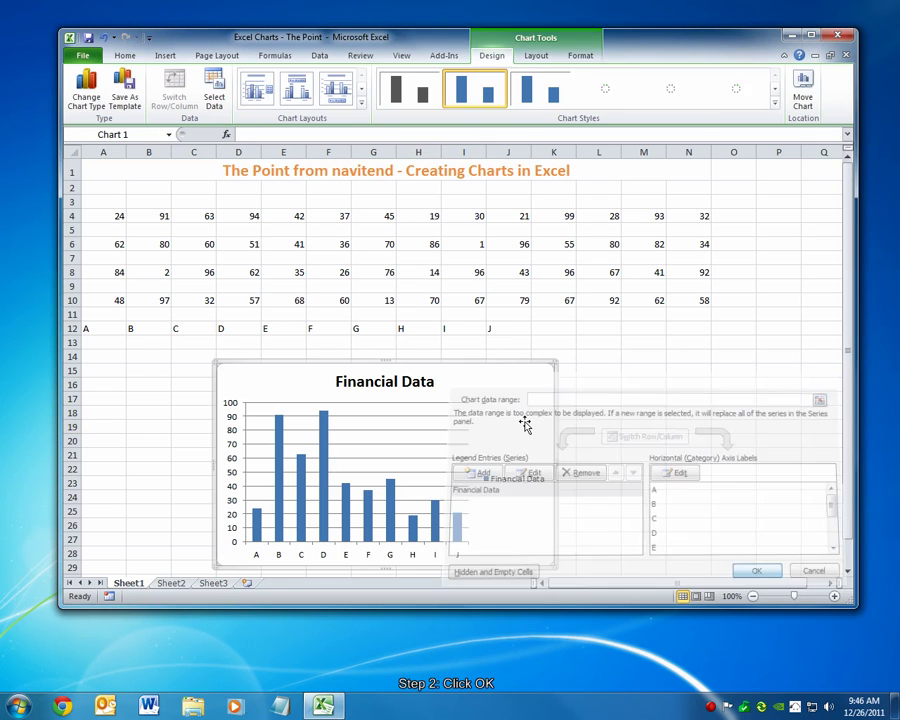
Change cell F12 from F to 'Test'.
{"action": "left_click", "coordinate": [309, 328]}
{"action": "type", "text": "Test"}
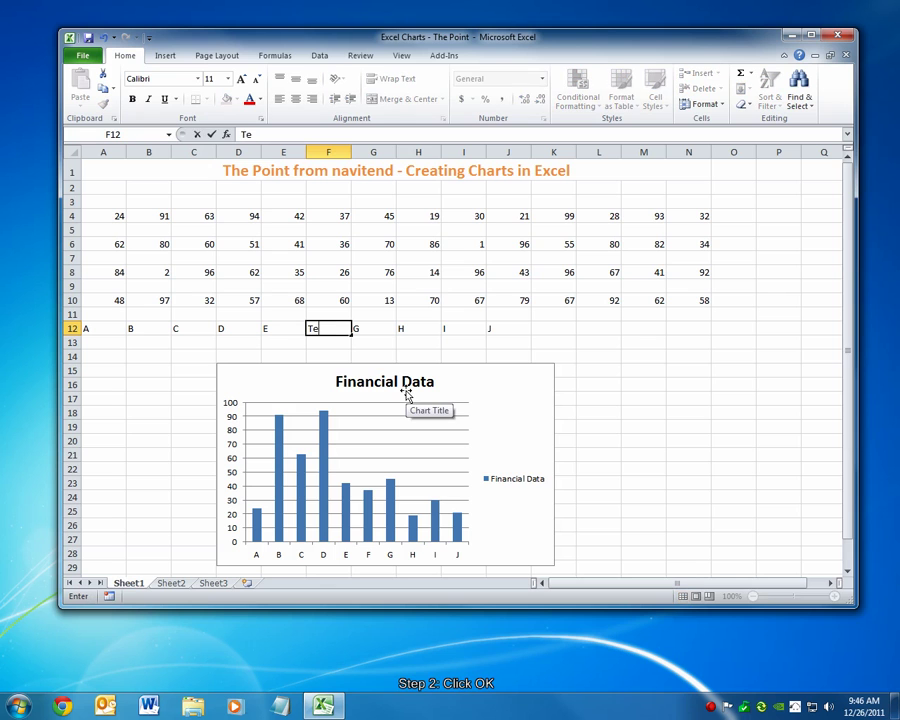
{"action": "key", "text": "Return"}
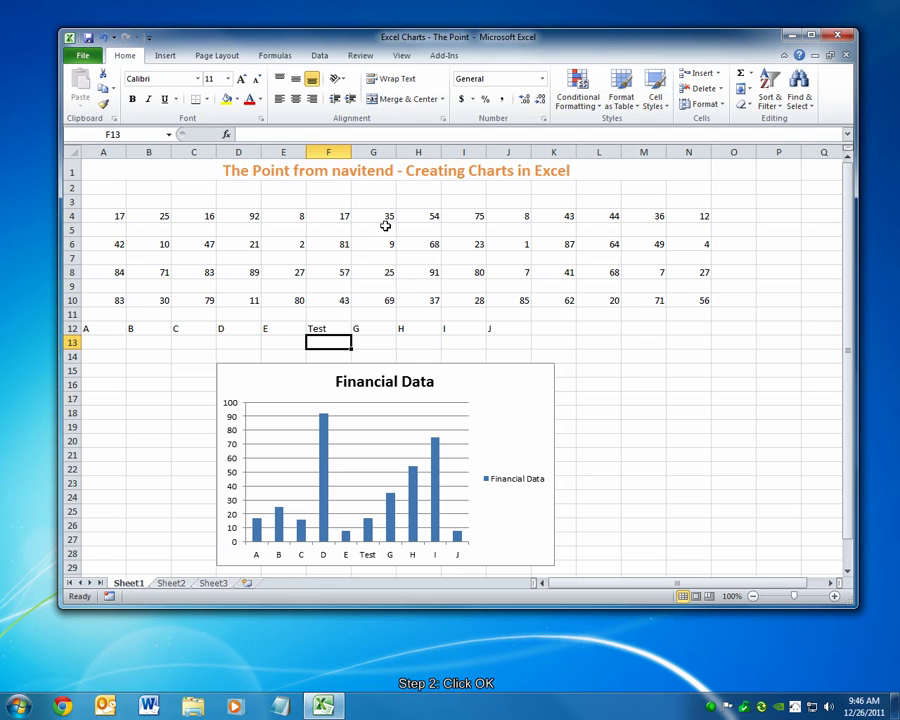
Select the chart and check its Select Data settings, then cancel without changes.
{"action": "left_click", "coordinate": [350, 402]}
{"action": "left_click", "coordinate": [165, 56]}
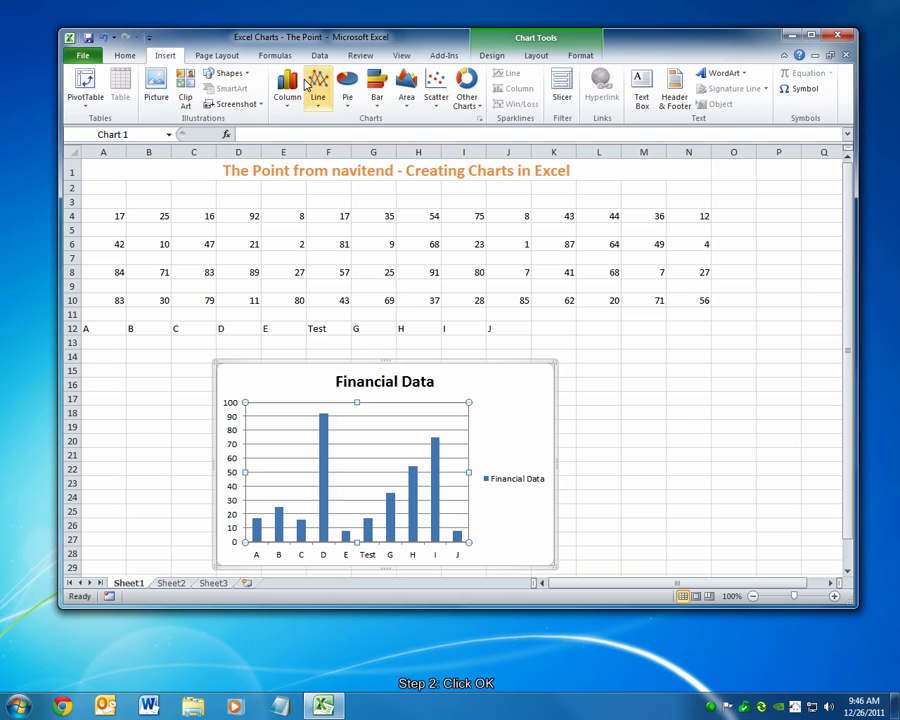
{"action": "left_click", "coordinate": [491, 55]}
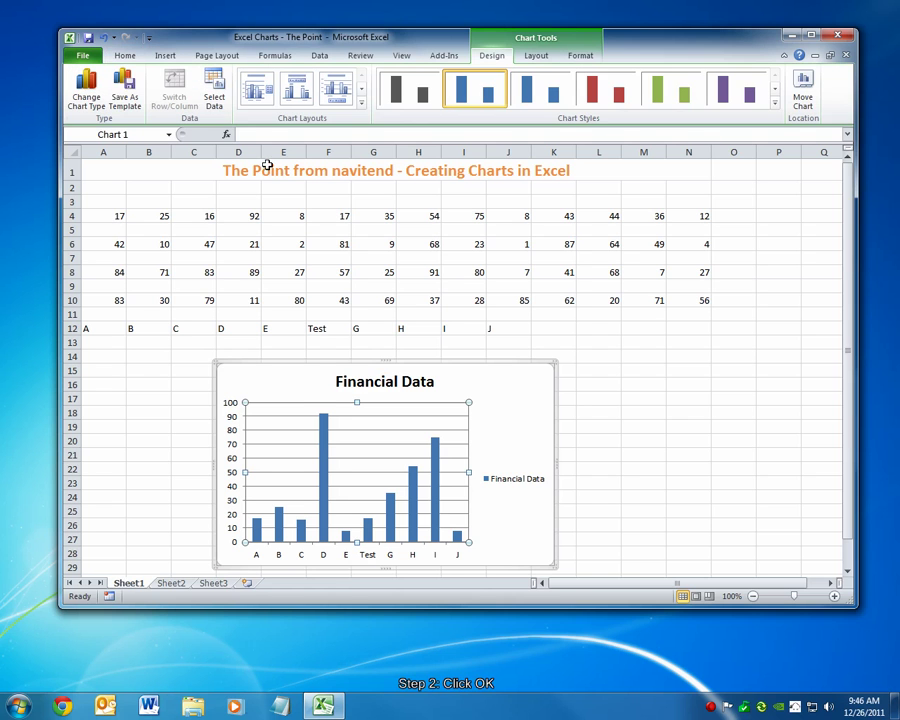
{"action": "left_click", "coordinate": [213, 90]}
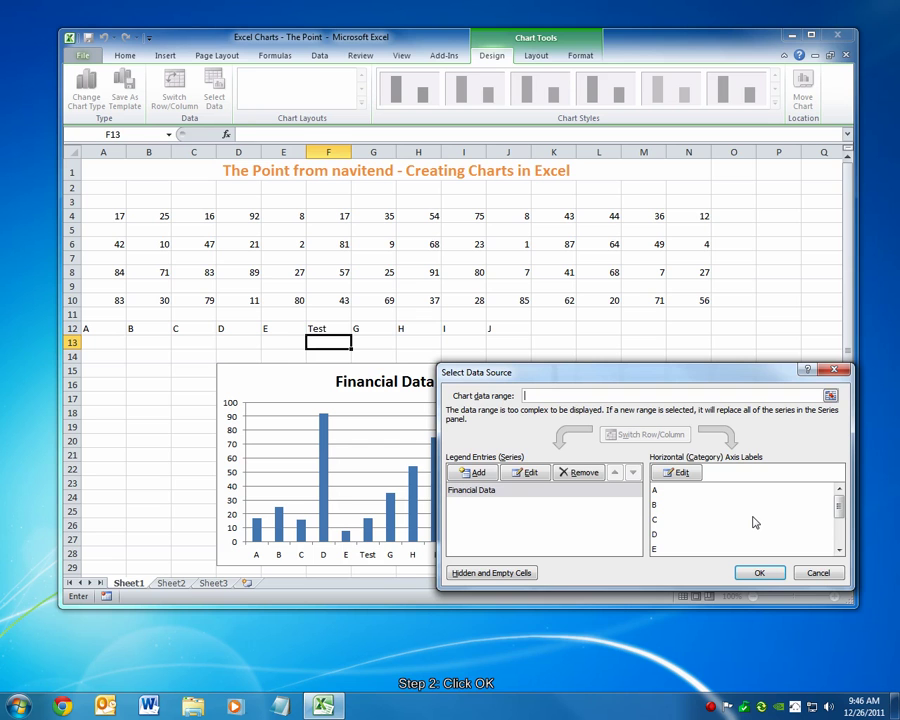
{"action": "left_click", "coordinate": [818, 572]}
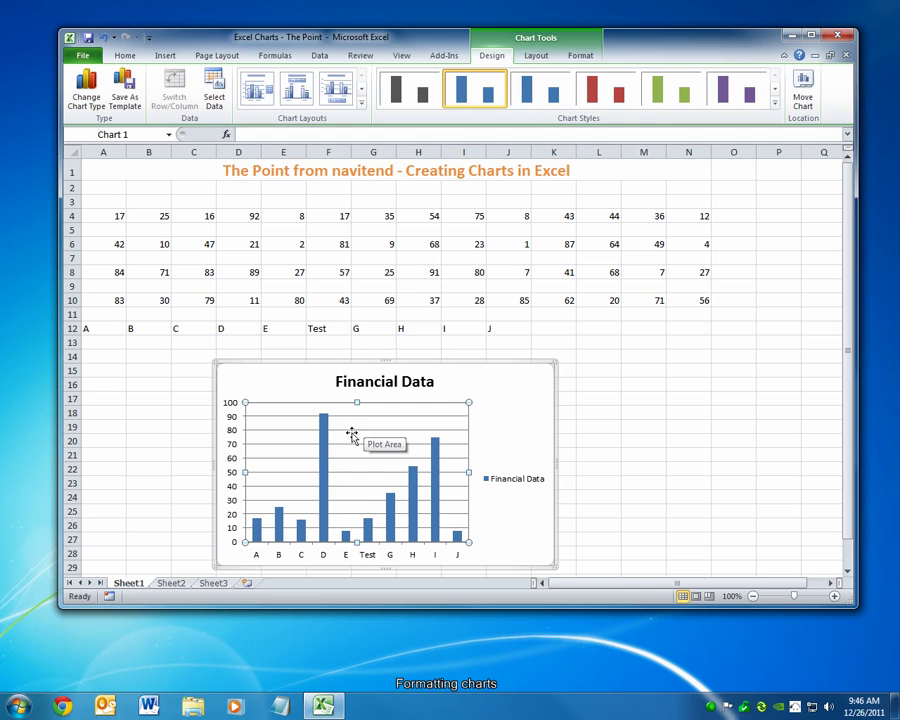
Set the chart bars to No fill in Format Data Series and view the result.
{"action": "double_click", "coordinate": [325, 452]}
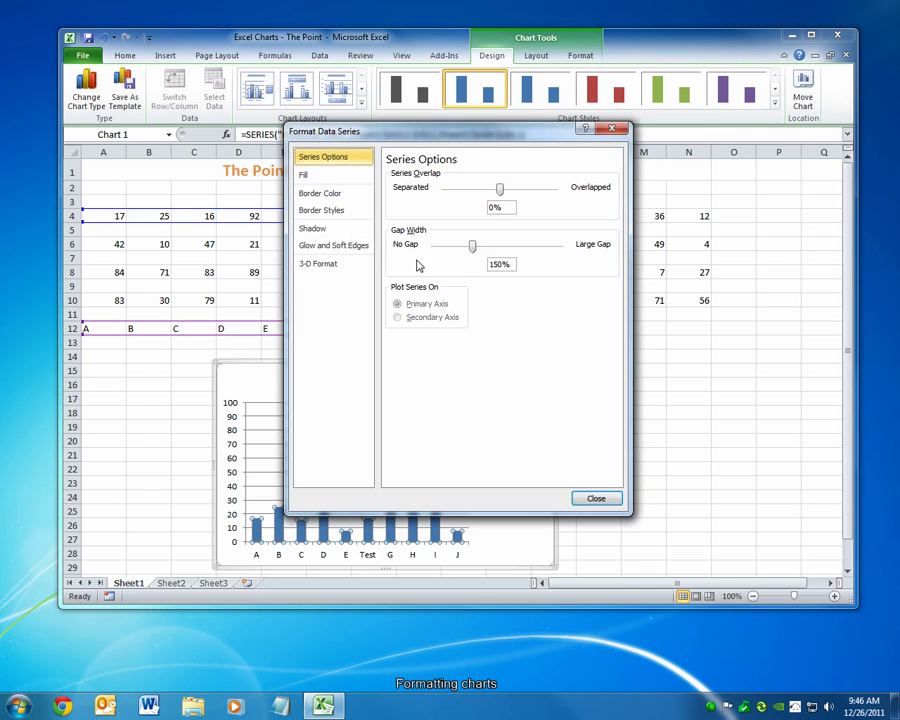
{"action": "left_click_drag", "start_coordinate": [404, 141], "coordinate": [679, 143]}
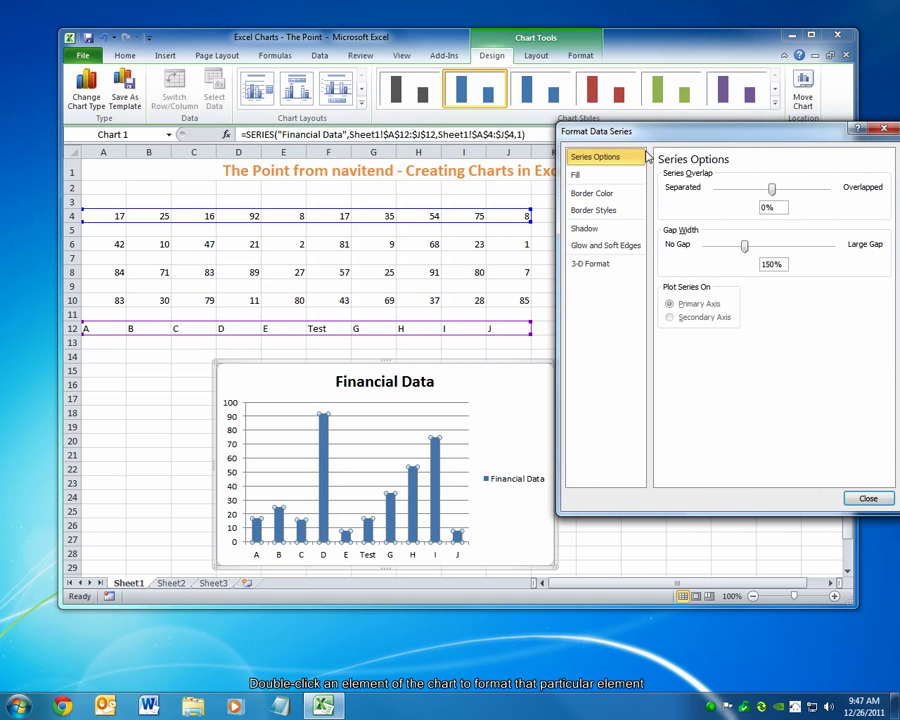
{"action": "left_click", "coordinate": [609, 176]}
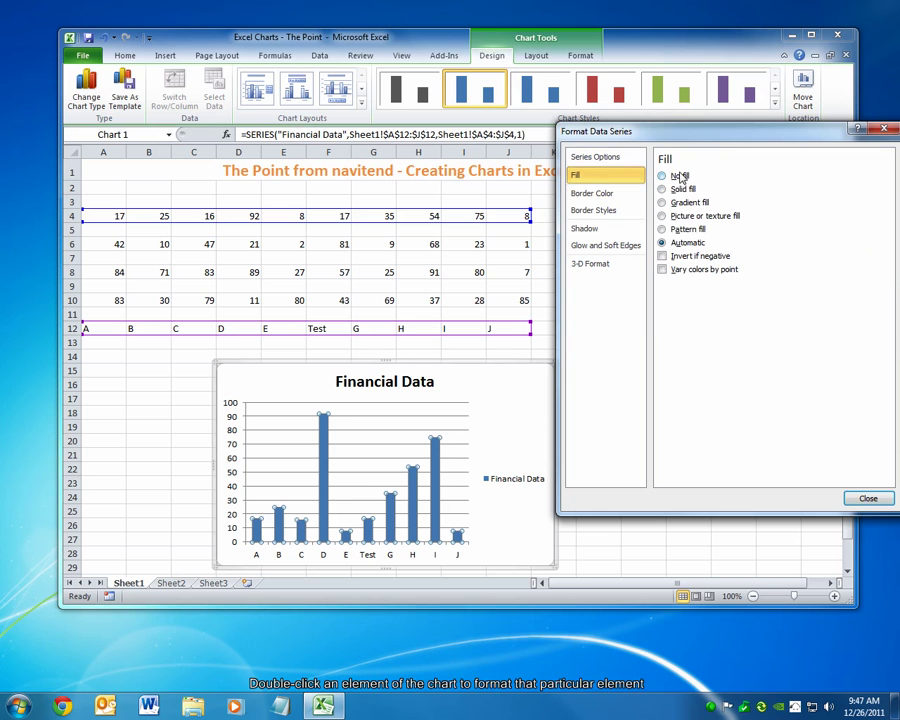
{"action": "left_click", "coordinate": [678, 177]}
{"action": "left_click", "coordinate": [868, 498]}
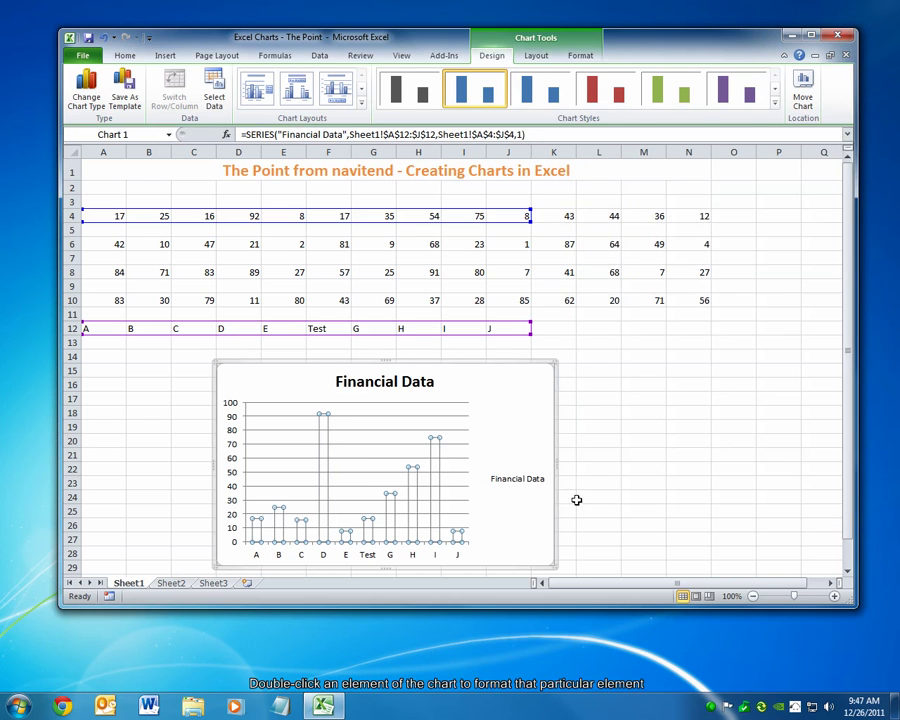
{"action": "left_click", "coordinate": [580, 455]}
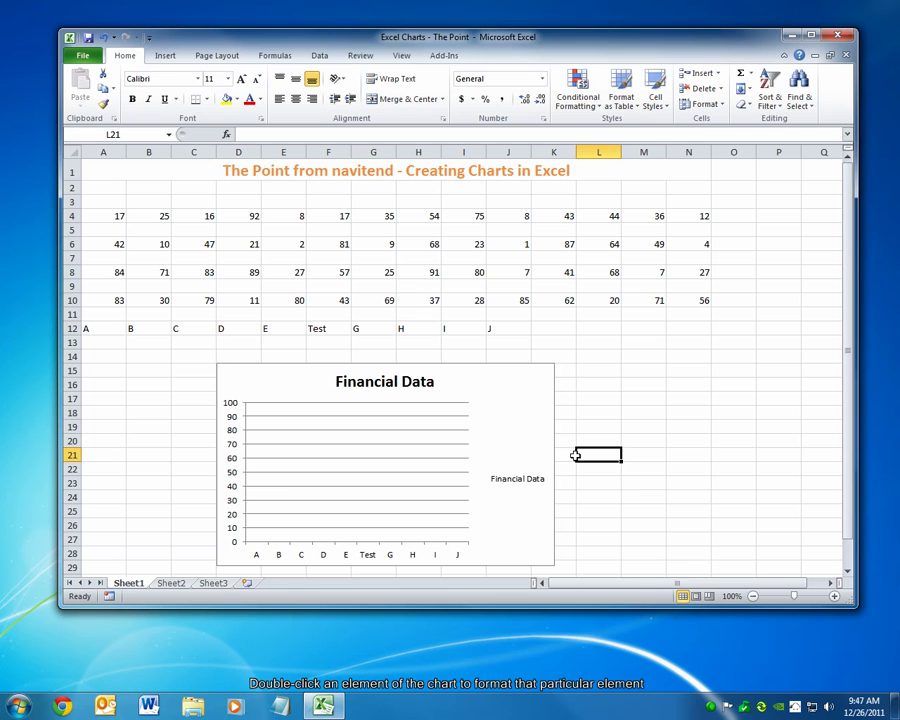
Reformat the bars with a Gradient fill instead.
{"action": "left_click", "coordinate": [312, 498]}
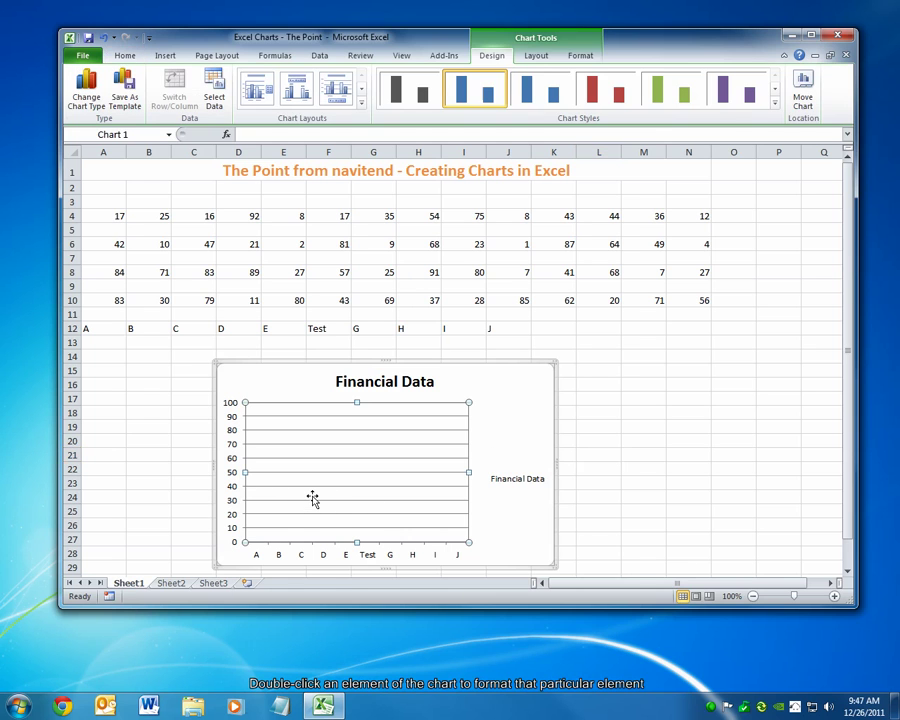
{"action": "double_click", "coordinate": [326, 535]}
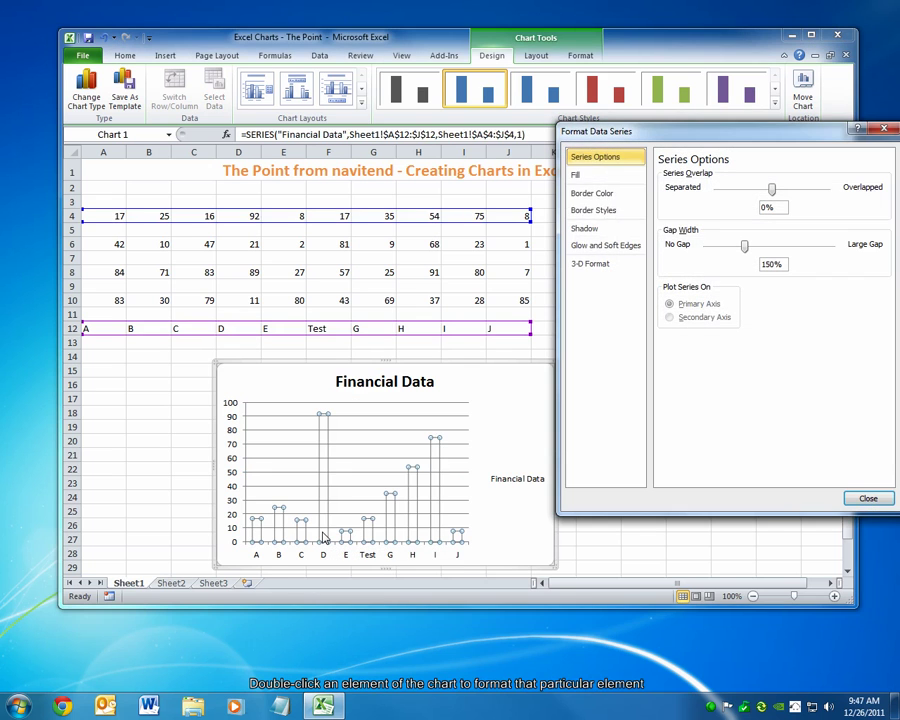
{"action": "left_click", "coordinate": [598, 178]}
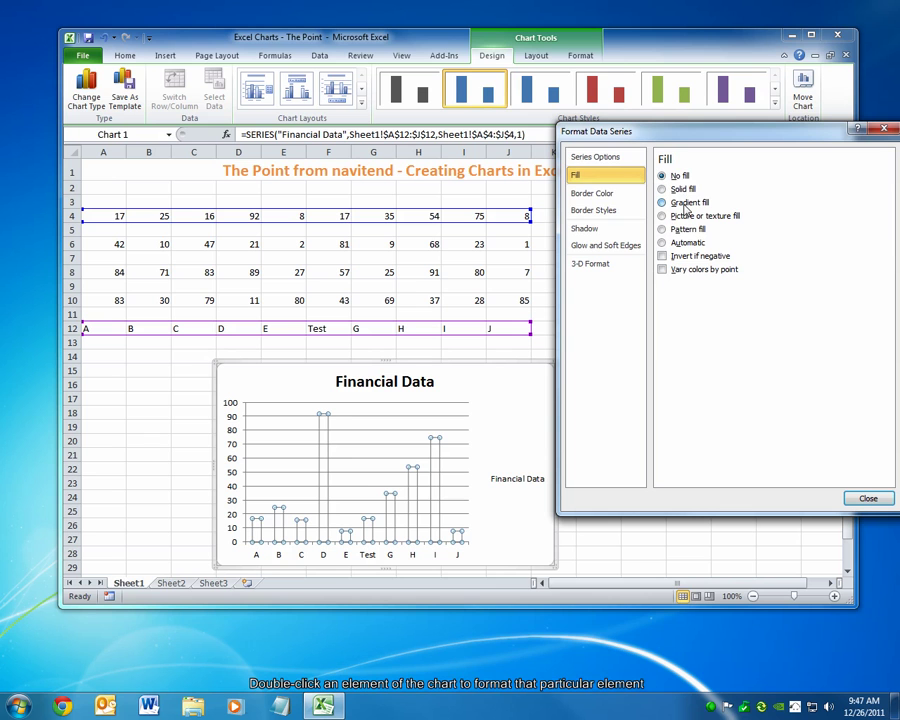
{"action": "left_click", "coordinate": [666, 202]}
{"action": "left_click", "coordinate": [866, 499]}
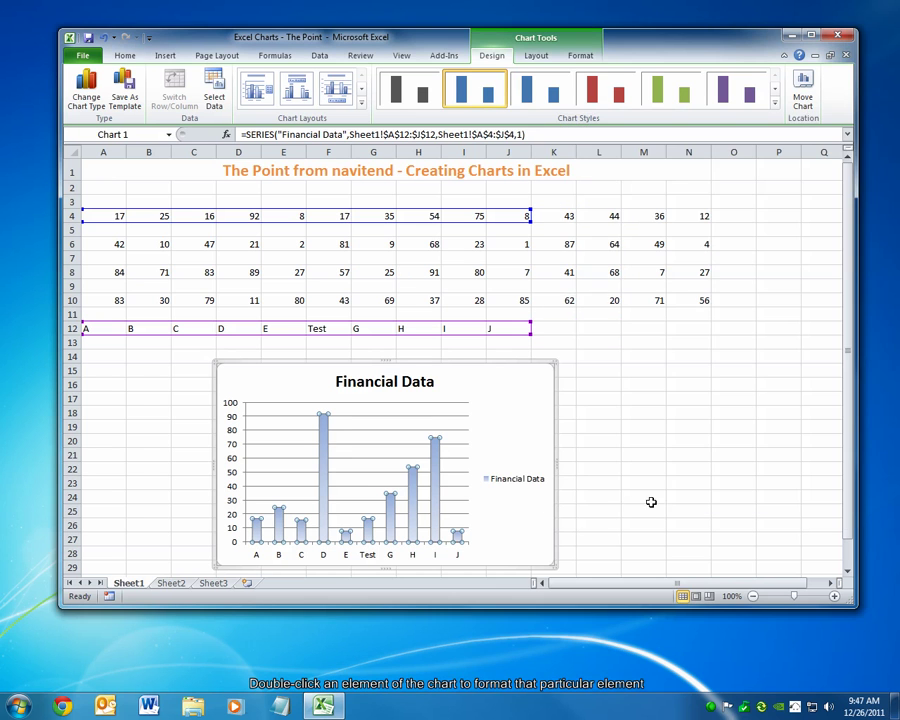
{"action": "left_click", "coordinate": [331, 521]}
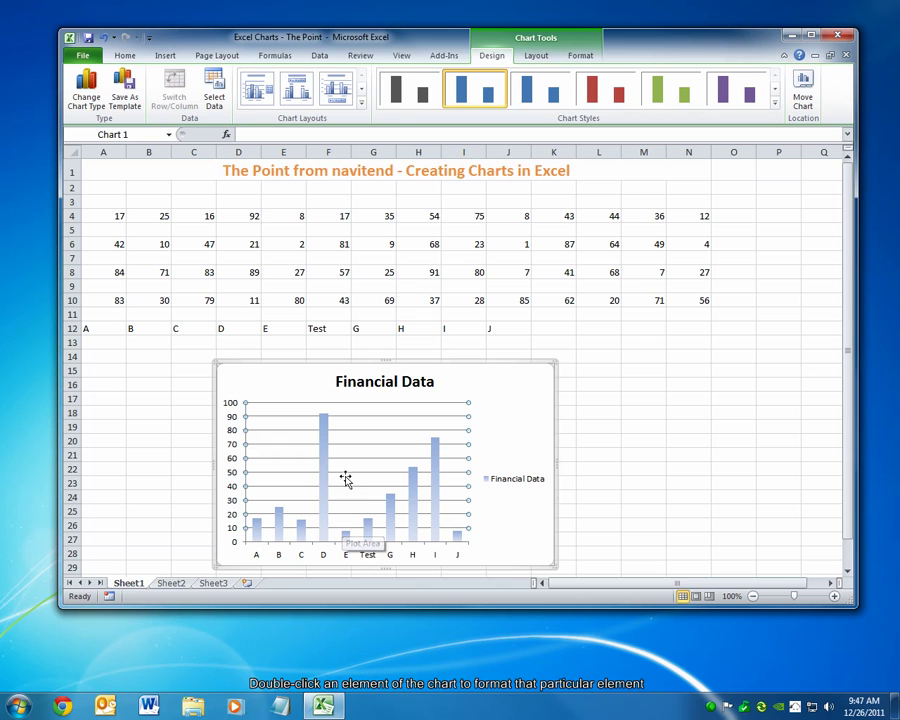
Check the value axis and legend formatting, then select the Financial Data legend and delete it.
{"action": "double_click", "coordinate": [232, 408]}
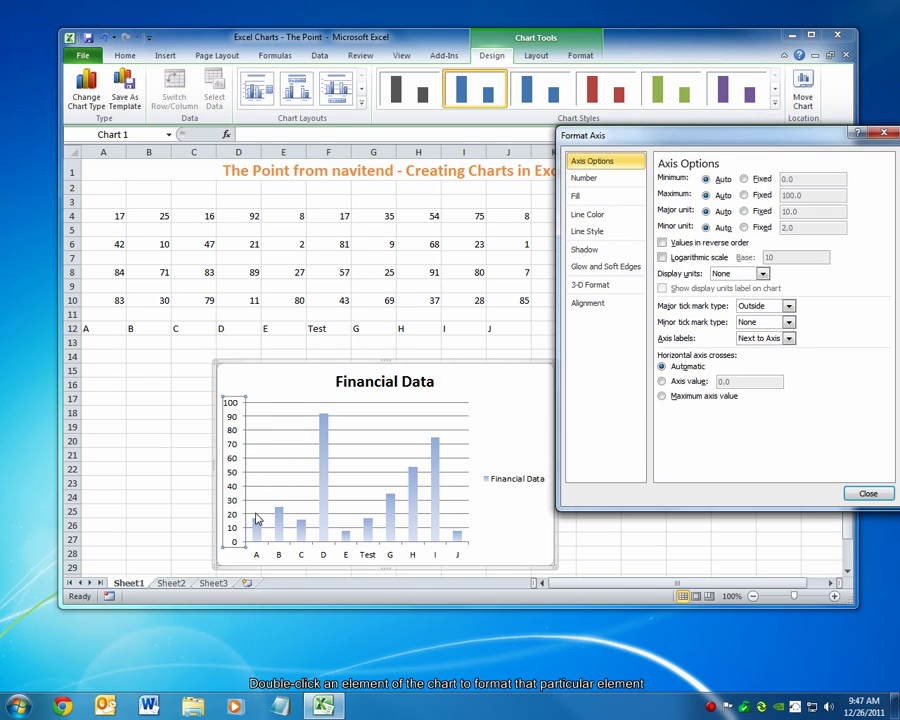
{"action": "left_click", "coordinate": [866, 493]}
{"action": "double_click", "coordinate": [517, 484]}
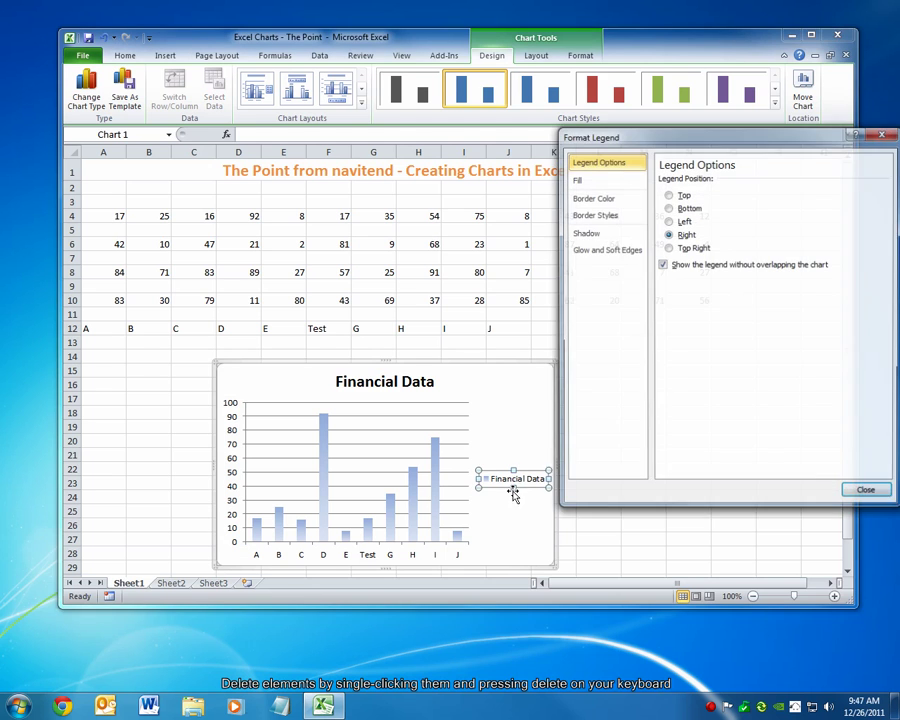
{"action": "left_click", "coordinate": [866, 493]}
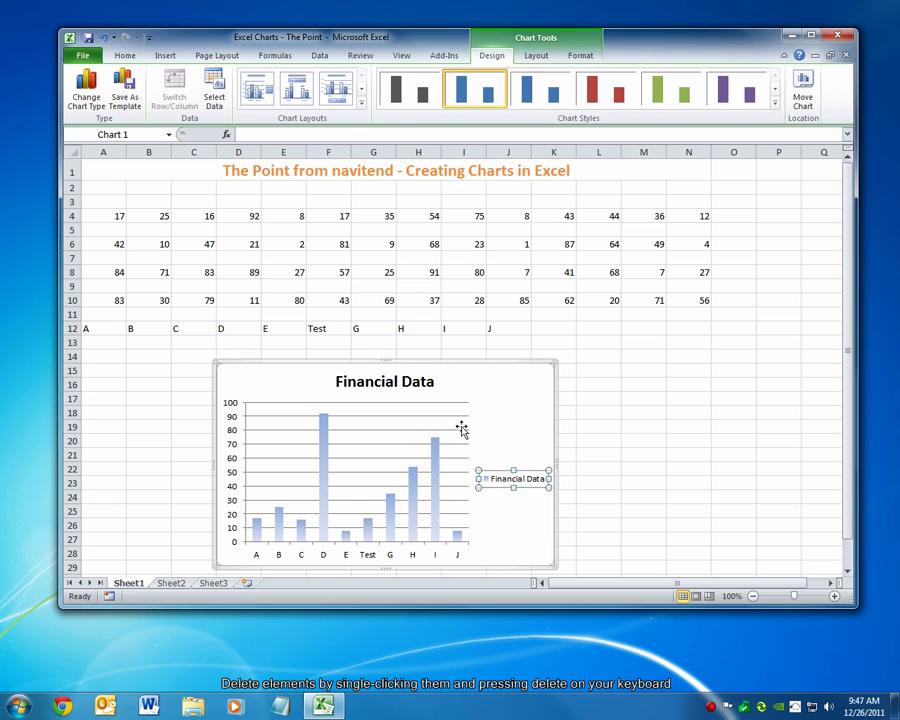
{"action": "key", "text": "Escape"}
{"action": "left_click", "coordinate": [503, 479]}
{"action": "key", "text": "Delete"}
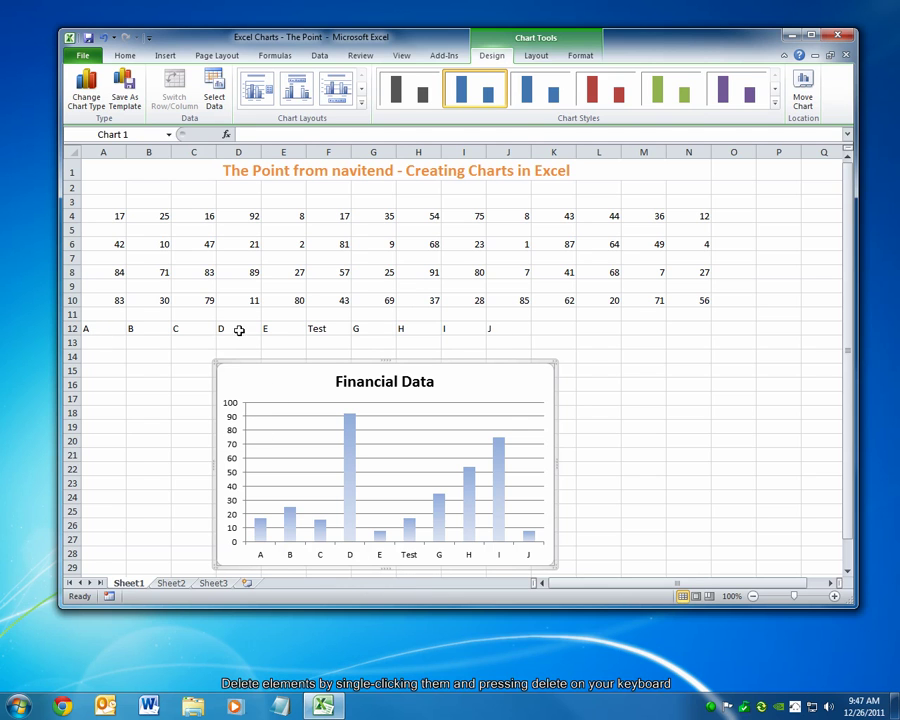
Enter Qtr 1, Qtr 2, Qtr 3 and Qtr 4 into cells A12 through D12.
{"action": "left_click", "coordinate": [100, 326]}
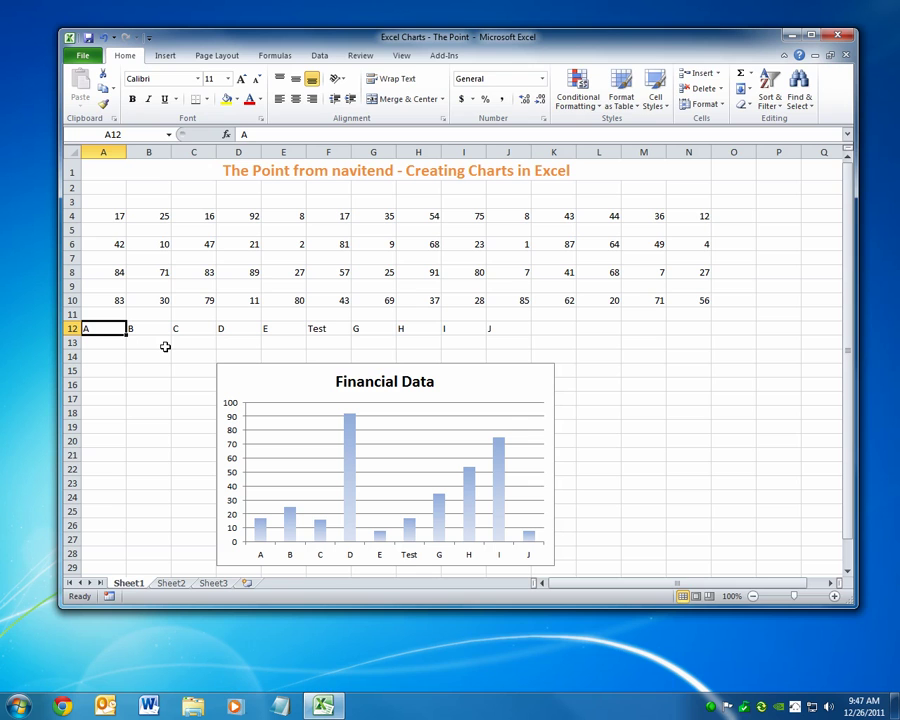
{"action": "type", "text": "Qtr 1"}
{"action": "key", "text": "Return"}
{"action": "key", "text": "Up"}
{"action": "key", "text": "Right"}
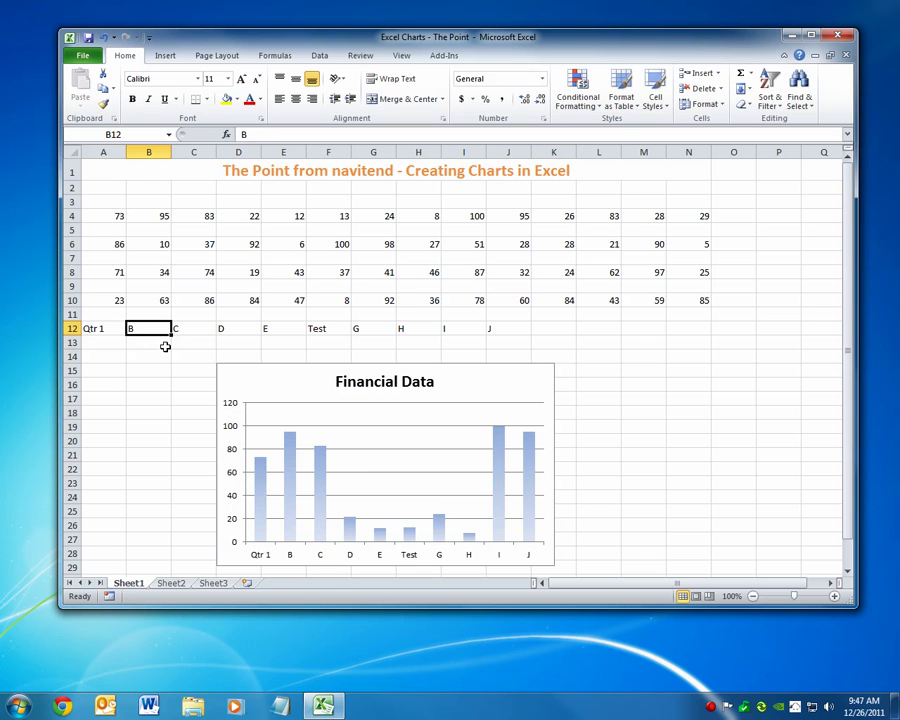
{"action": "type", "text": "Qtr 2"}
{"action": "key", "text": "Return"}
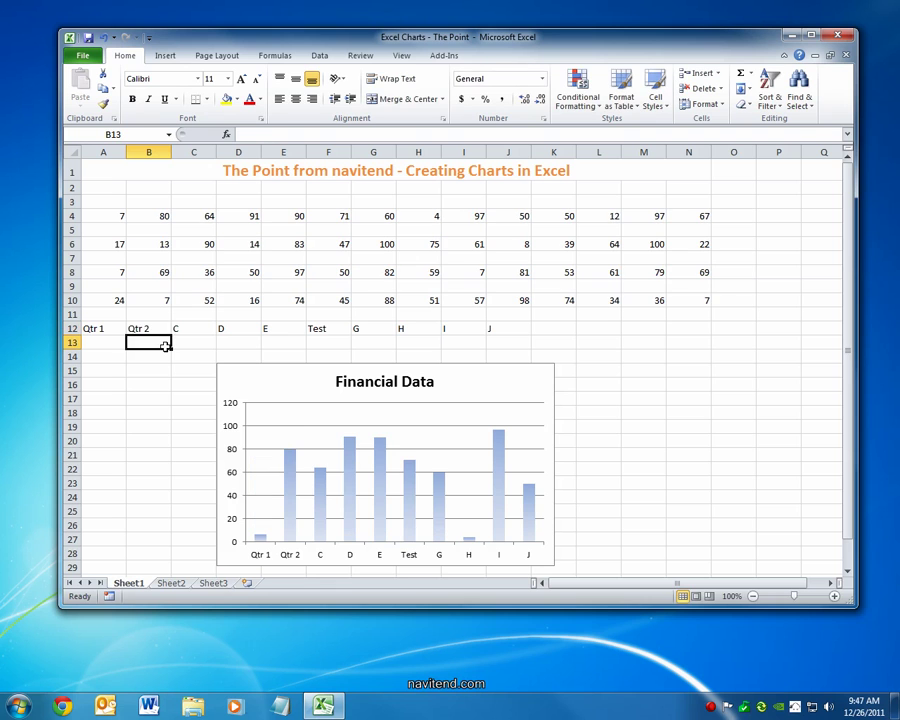
{"action": "key", "text": "Up"}
{"action": "key", "text": "Right"}
{"action": "type", "text": "Qtr 3"}
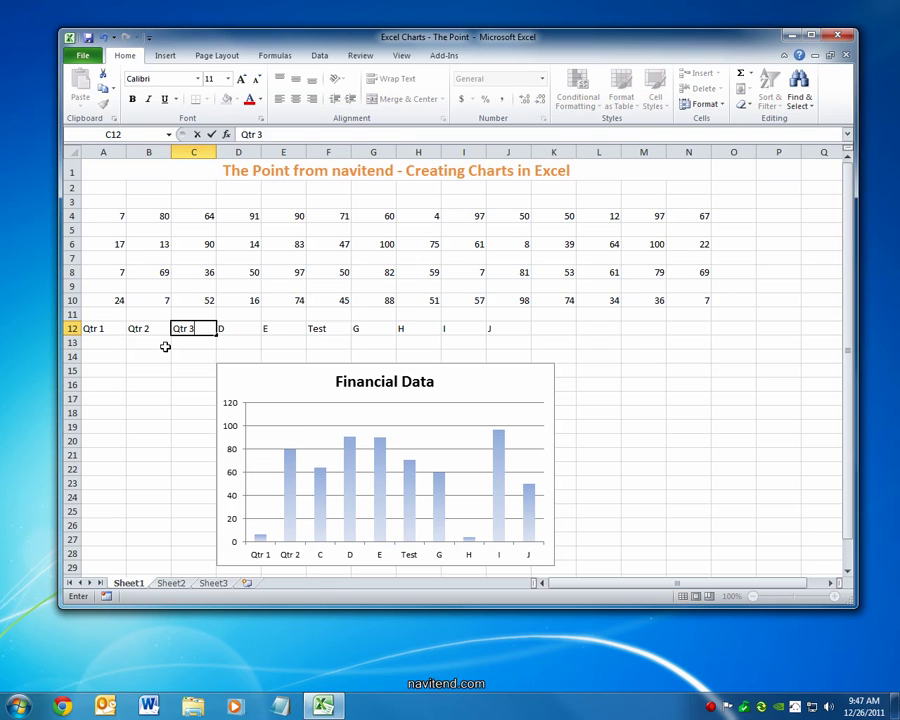
{"action": "key", "text": "Return"}
{"action": "key", "text": "Up"}
{"action": "key", "text": "Right"}
{"action": "type", "text": "Qt"}
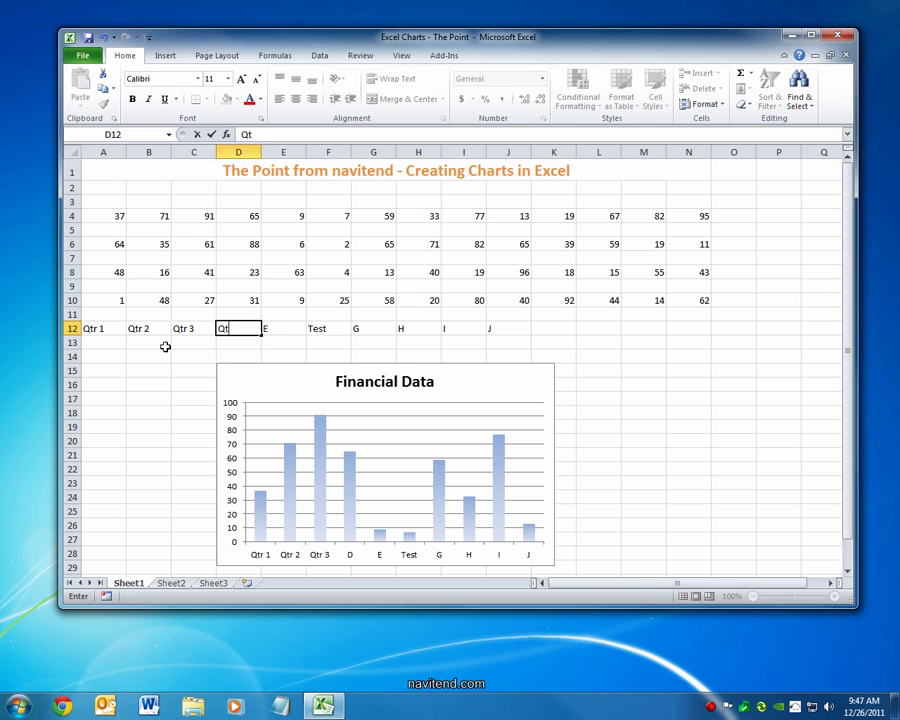
{"action": "type", "text": "r 4"}
{"action": "key", "text": "Return"}
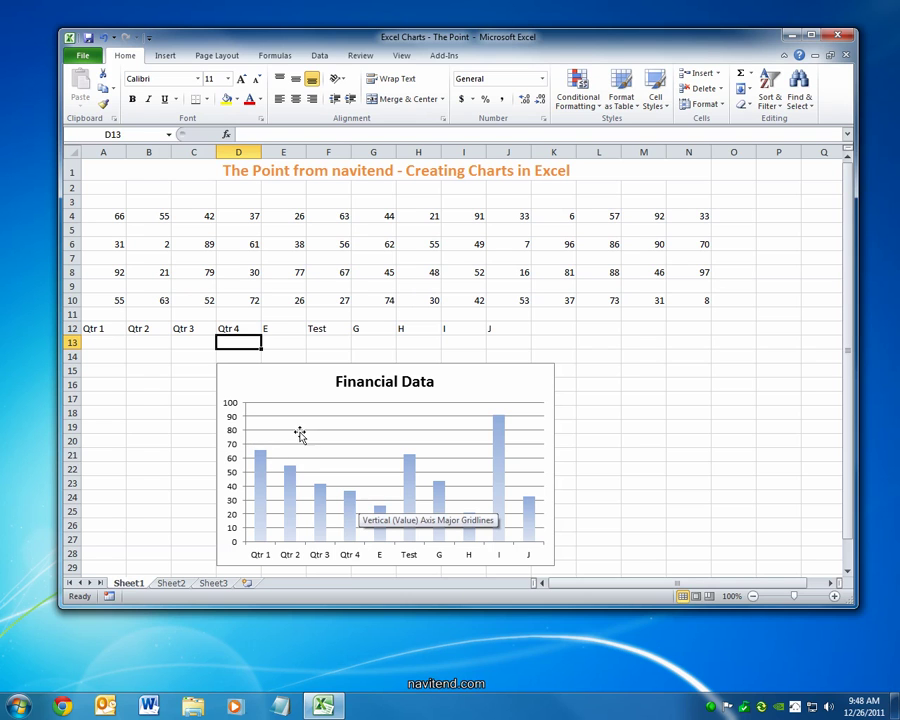
{"action": "left_click", "coordinate": [121, 219]}
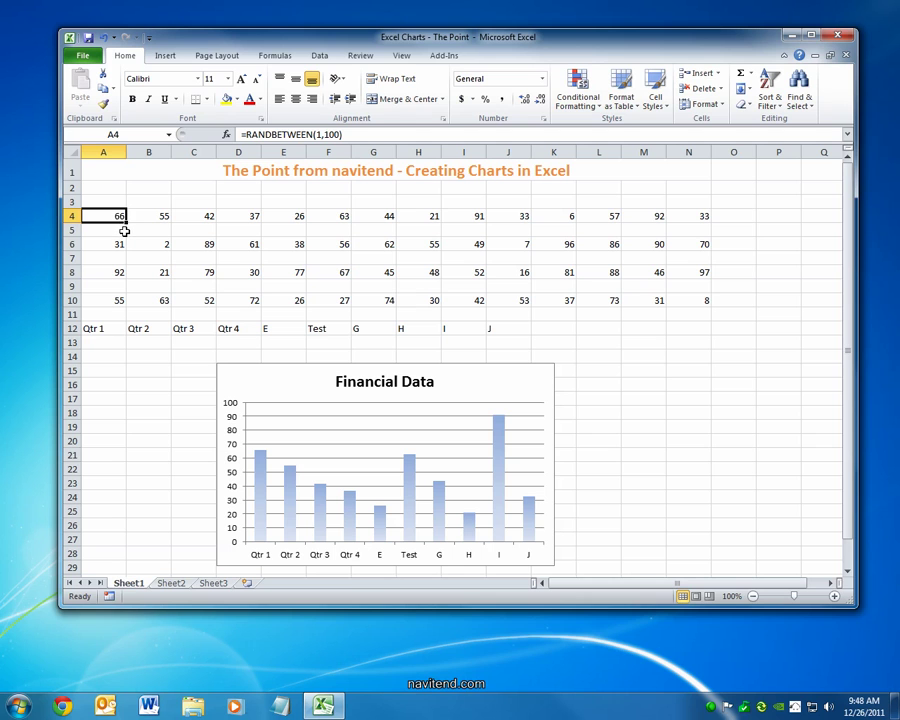